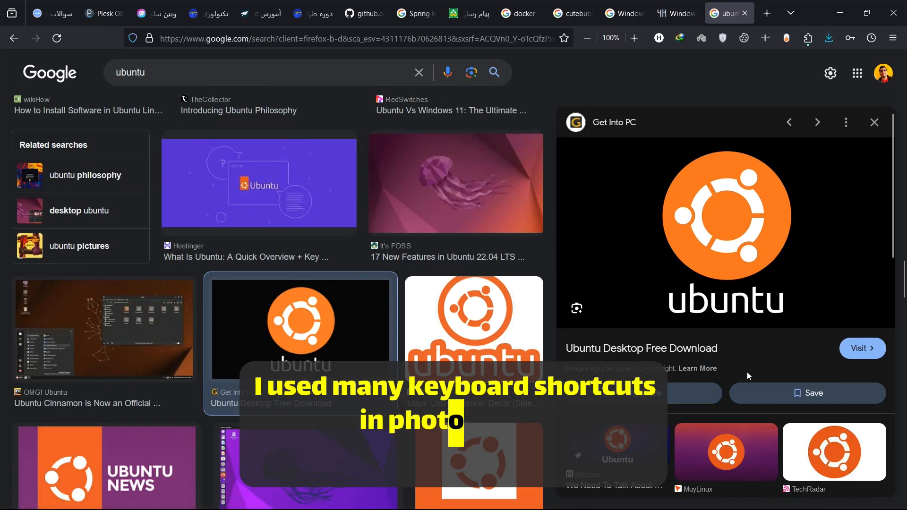
- Open the Get Into PC page for the Ubuntu logo and save its logo image to the Desktop as logo2-1024x576.jpg
click(643, 295)
right_click(391, 357)
click(425, 136)
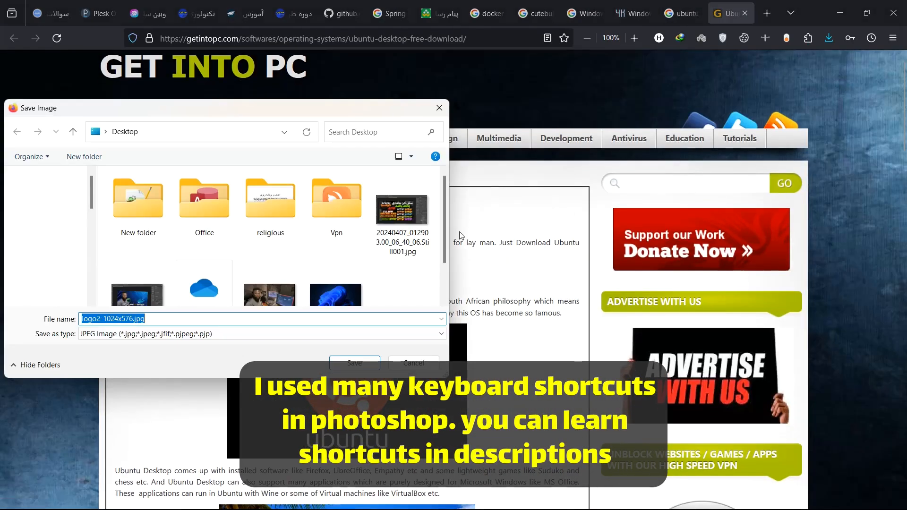
key(Return)
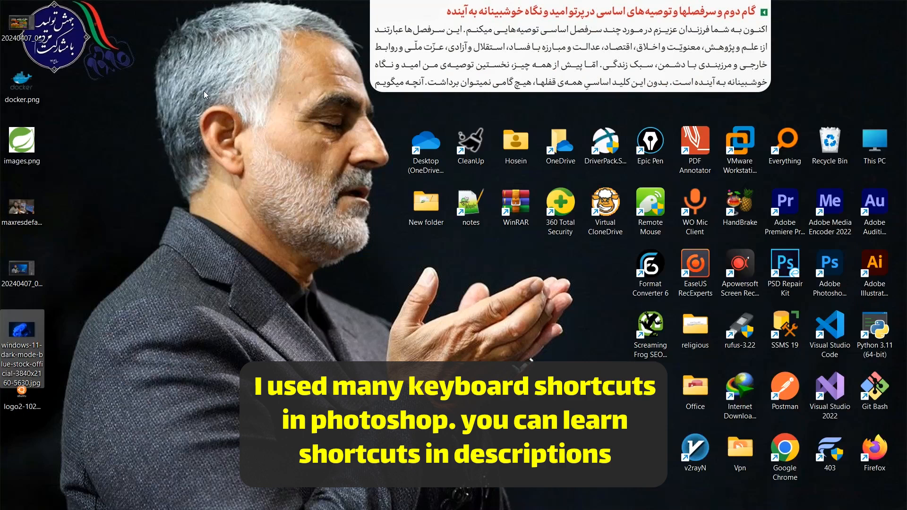
- Switch to Photoshop, place the logo2-1024x576 image in the document and enlarge it to about 1244 × 700 px
click(204, 93)
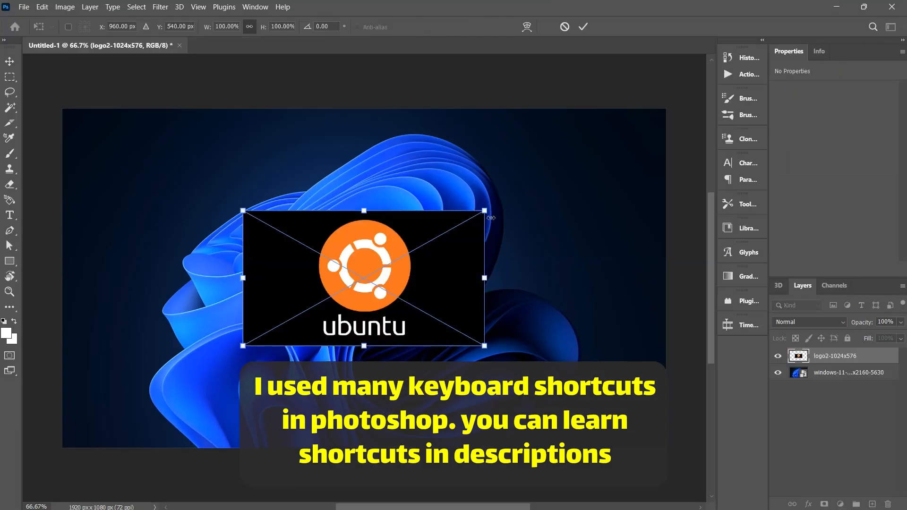
drag(486, 210, 558, 168)
key(Return)
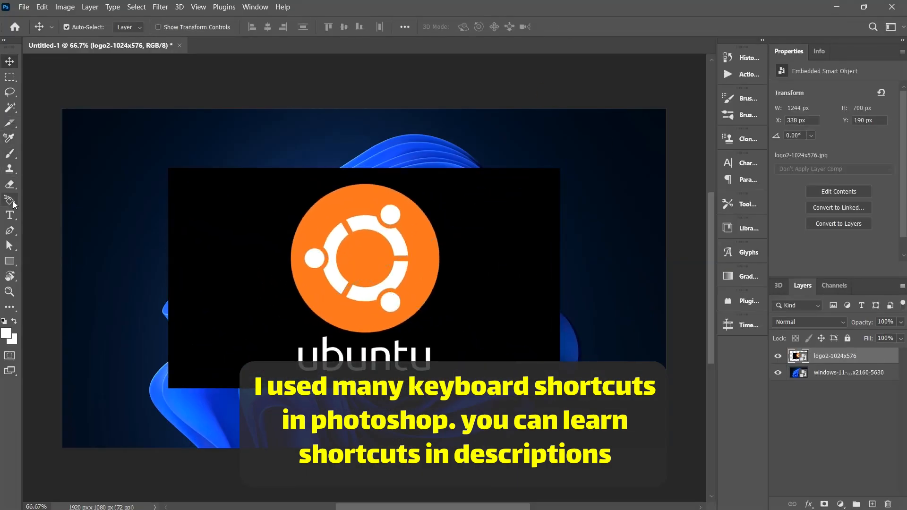
- Select the black background of the Ubuntu logo with the Magic Wand and invert the selection
click(9, 92)
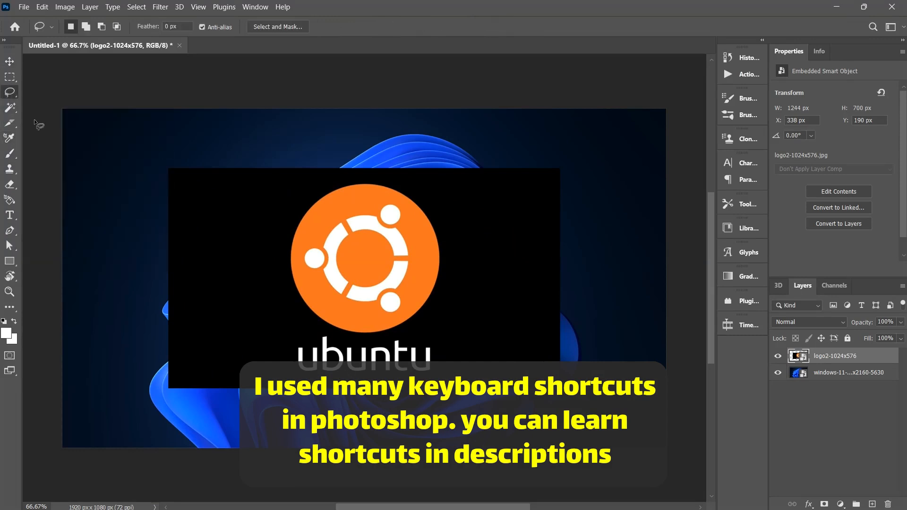
click(10, 108)
click(234, 222)
key(Delete)
click(428, 203)
right_click(375, 265)
click(409, 159)
- Subtract the "ubuntu" wordmark from the selection with the Lasso tool, leaving the orange circle selected
key(l)
drag(458, 355, 460, 392)
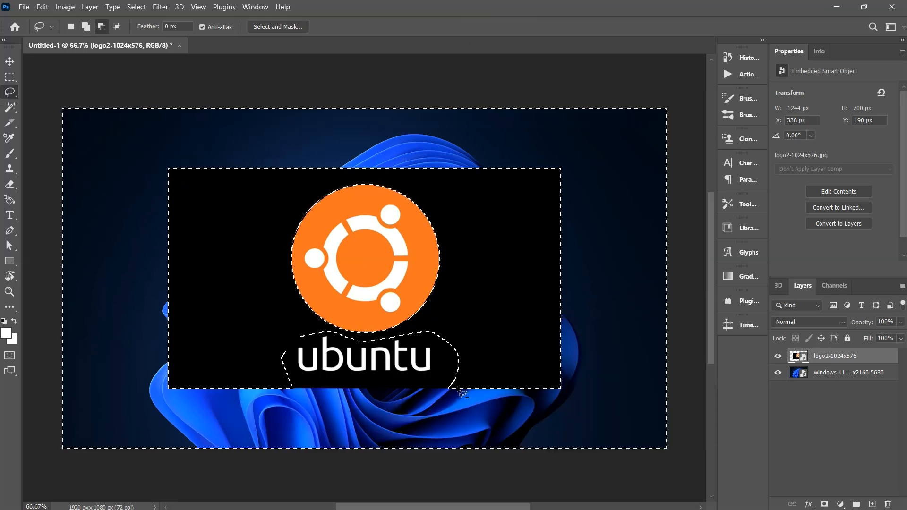
drag(449, 328, 473, 383)
- Copy the selected orange Ubuntu emblem to a new layer and delete the original logo2-1024x576 layer
right_click(417, 337)
click(466, 187)
click(791, 373)
key(Delete)
- Move the Ubuntu emblem to the right side of the canvas, at about X 1249 px, Y 222 px
mouse_move(431, 227)
mouse_down()
mouse_move(270, 281)
mouse_move(550, 203)
mouse_up()
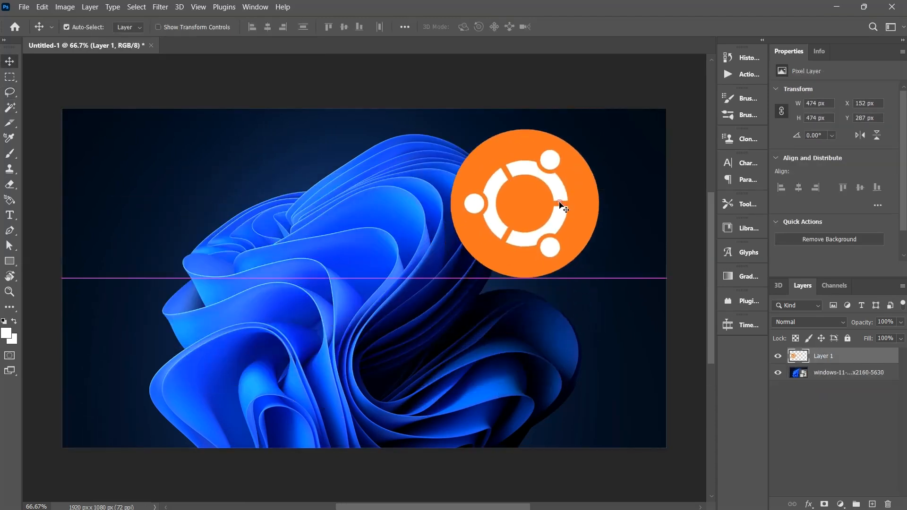
key(alt+Tab)
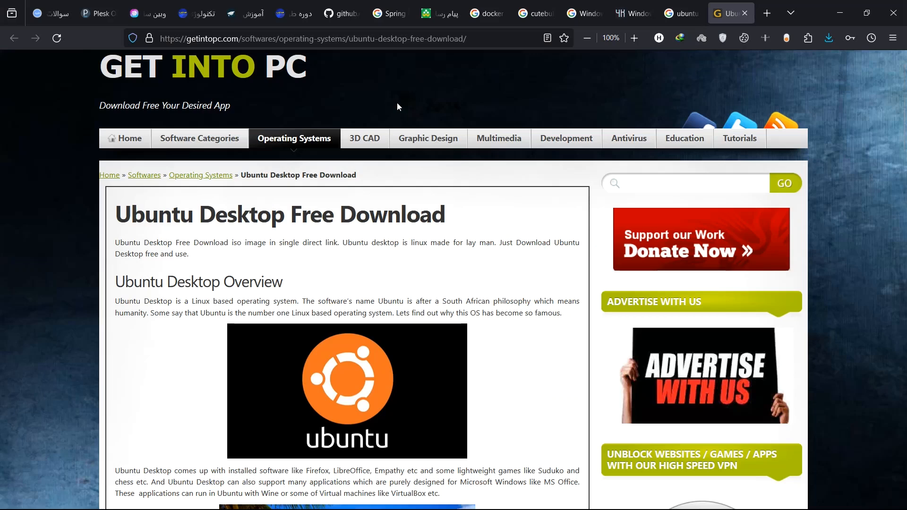
key(alt+Tab)
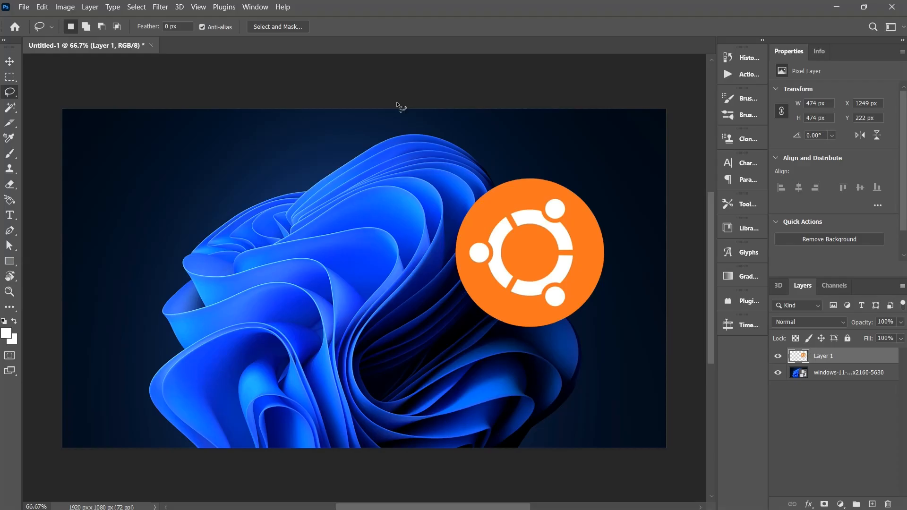
- Save the document as install-ubuntu-VirtualBox.psd in the thumbnails folder and nudge the Ubuntu emblem slightly
key(ctrl+s)
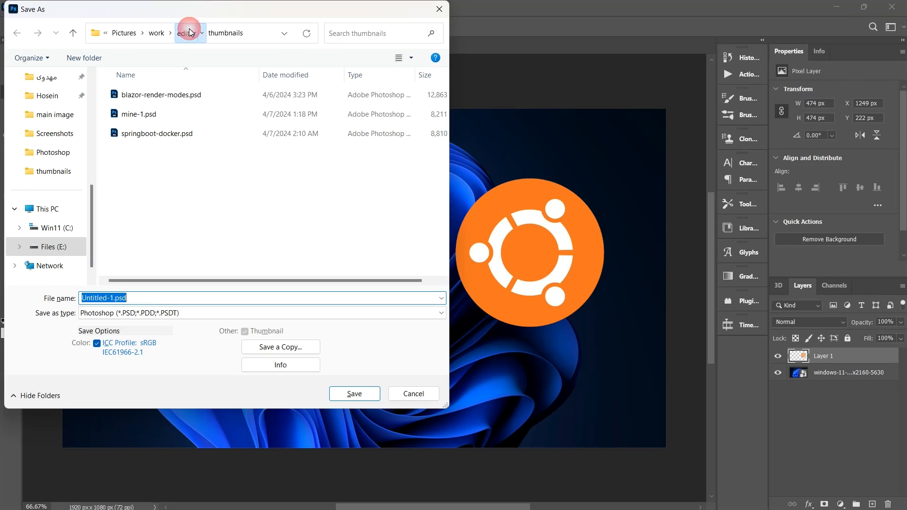
click(190, 33)
double_click(156, 115)
double_click(205, 113)
click(139, 114)
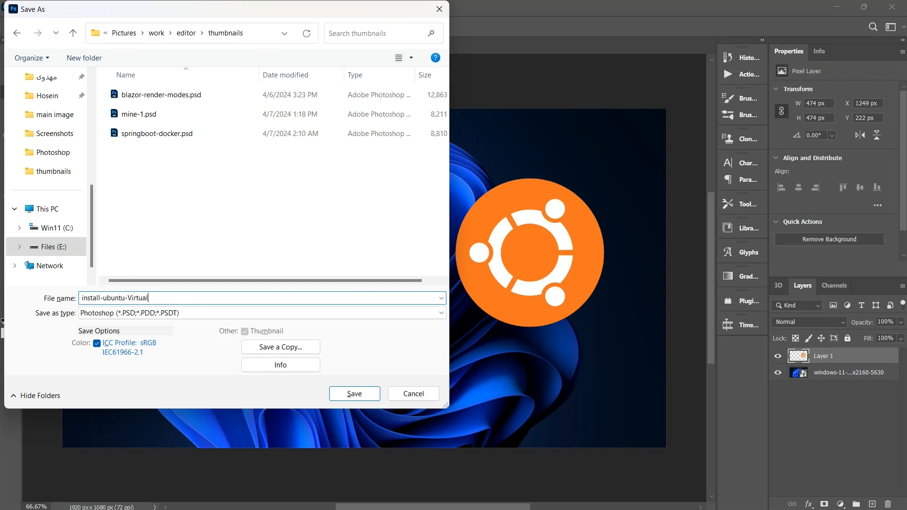
click(342, 395)
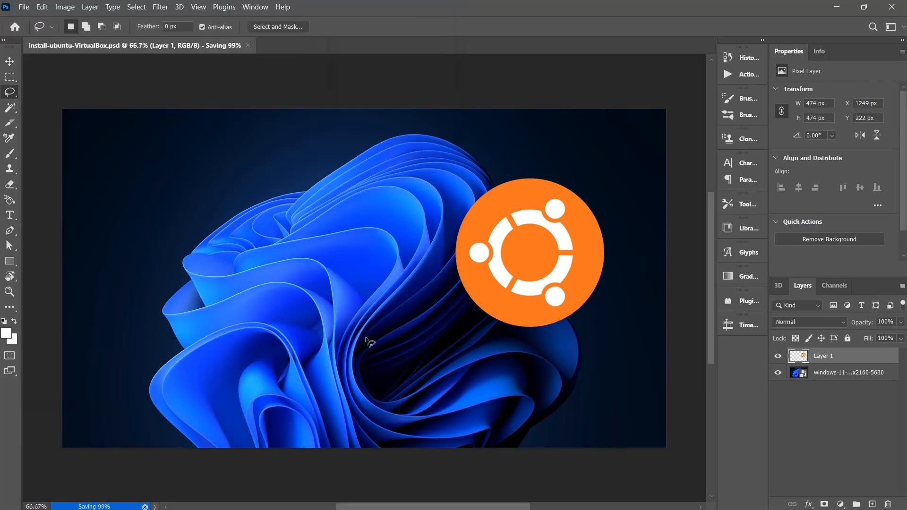
drag(522, 269, 527, 263)
- Switch to the browser and search Google Images for "virtual machine" in a new tab
key(alt+Tab)
key(ctrl+t)
text(virtual machine)
key(Return)
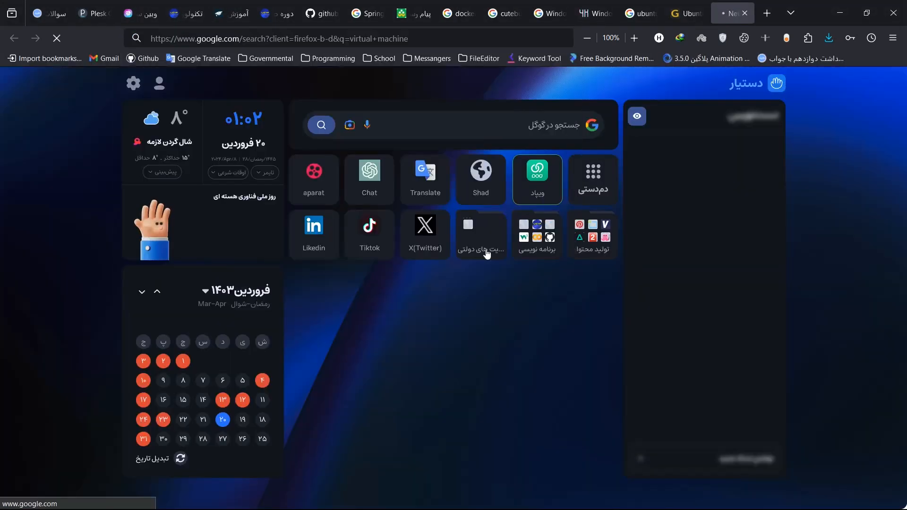
click(155, 116)
- Return to Photoshop and move the Ubuntu emblem to about X 1408 px, Y 152 px
key(alt+Tab)
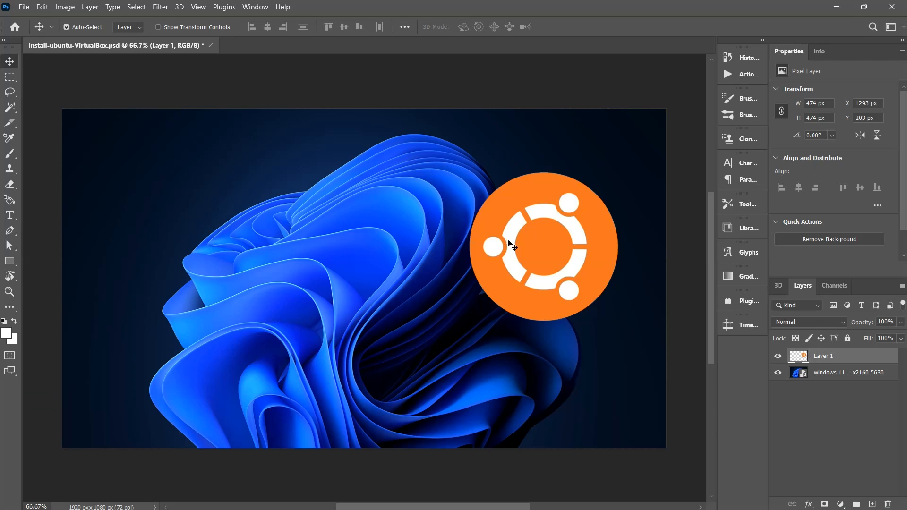
key(ctrl+z)
- Open Untitled-1.psd and فایل اصلی.psd together from the Photoshop folder inside Graphical Extentions
key(ctrl+o)
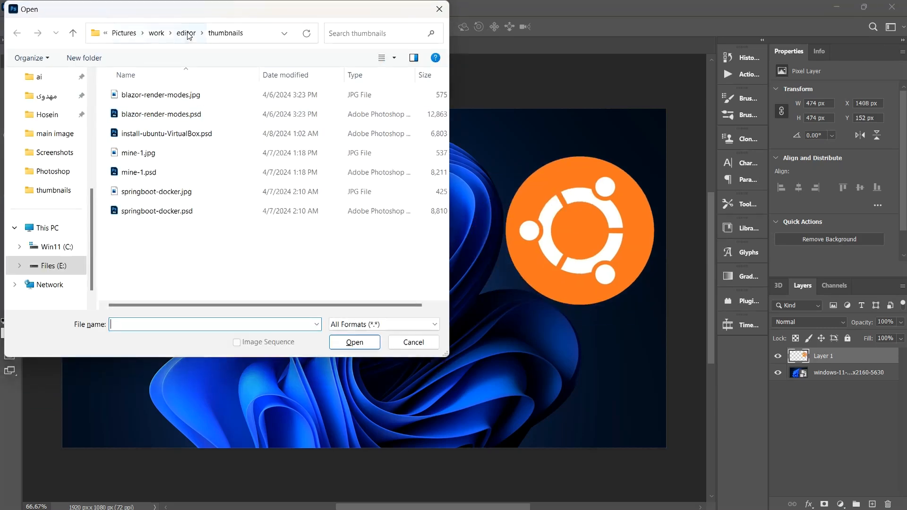
click(152, 31)
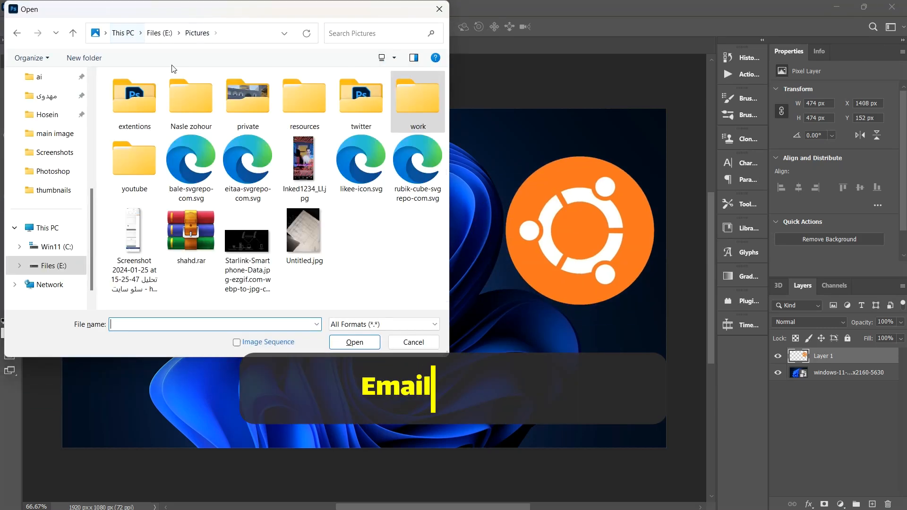
click(159, 32)
double_click(160, 151)
double_click(147, 103)
click(142, 114)
shift+click(142, 95)
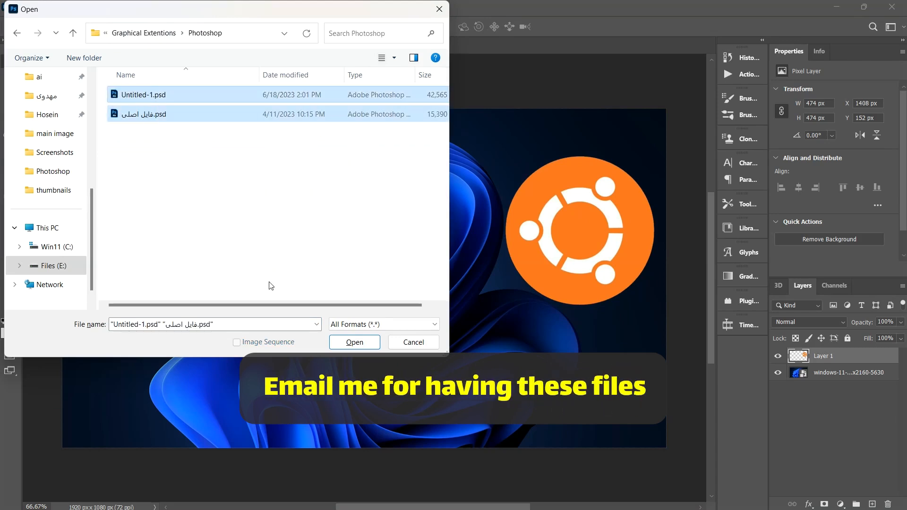
click(354, 342)
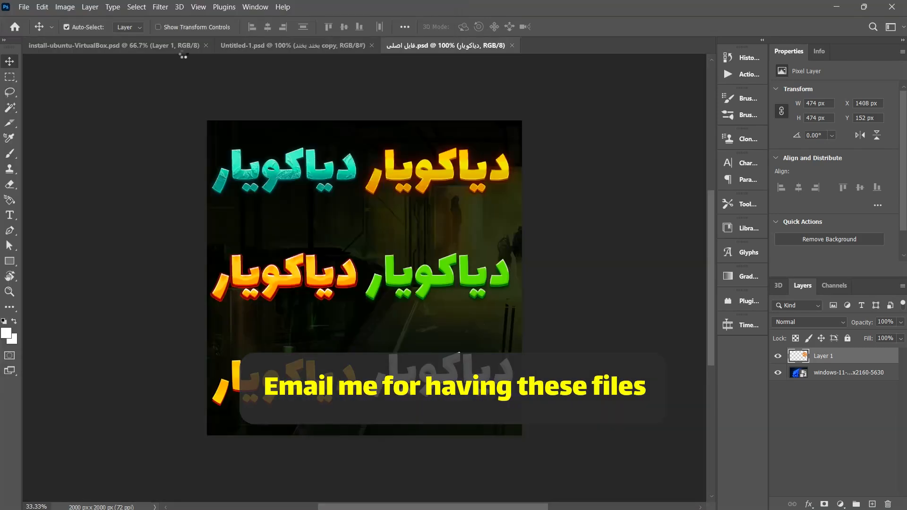
- Copy the white styled text layer from فایل اصلی.psd into install-ubuntu-VirtualBox.psd and position it on the canvas
click(179, 50)
click(430, 46)
drag(432, 378, 210, 185)
drag(247, 182, 297, 220)
- Scale the styled text down to about 269 pt and place it in the upper-left area of the canvas
key(ctrl+t)
drag(530, 289, 420, 255)
drag(295, 181, 326, 187)
key(Return)
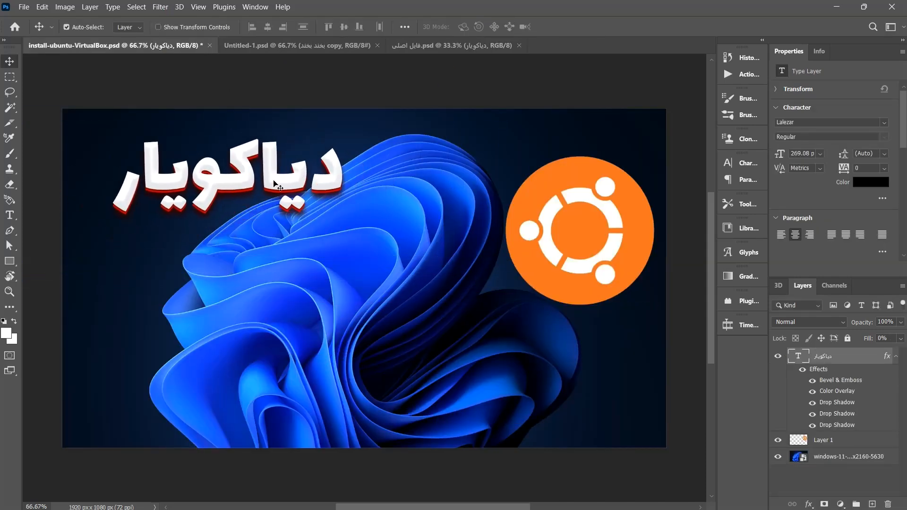
- Replace the styled text with "How to run" and adjust its position above the blue artwork
double_click(299, 175)
text(Howw)
key(BackSpace)
text(to run)
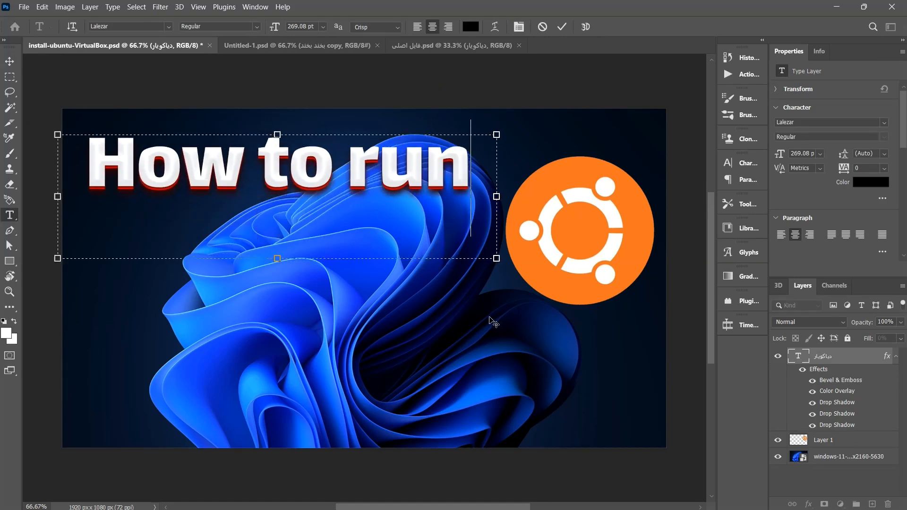
drag(272, 260, 274, 211)
click(562, 27)
key(v)
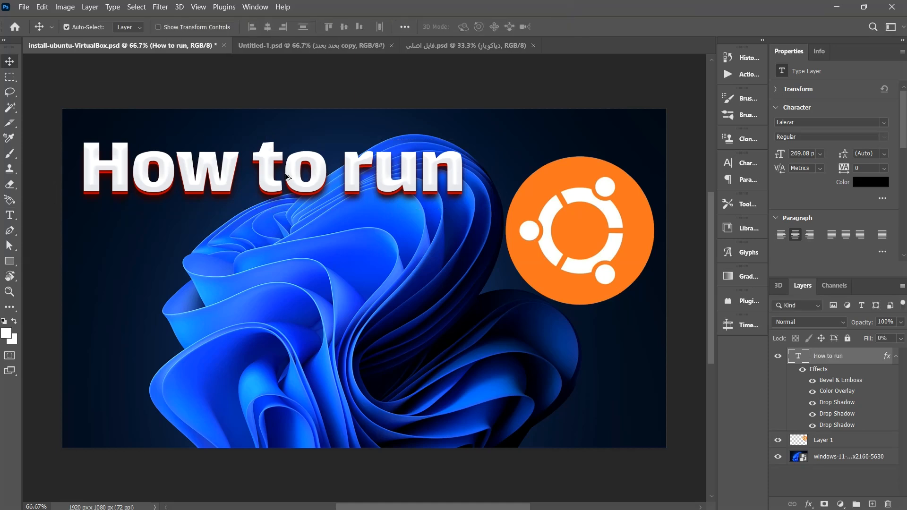
- Duplicate the "How to run" text directly below it and change the copy to "Ubuntu on"
drag(269, 170, 271, 266)
double_click(271, 266)
text(ubutn)
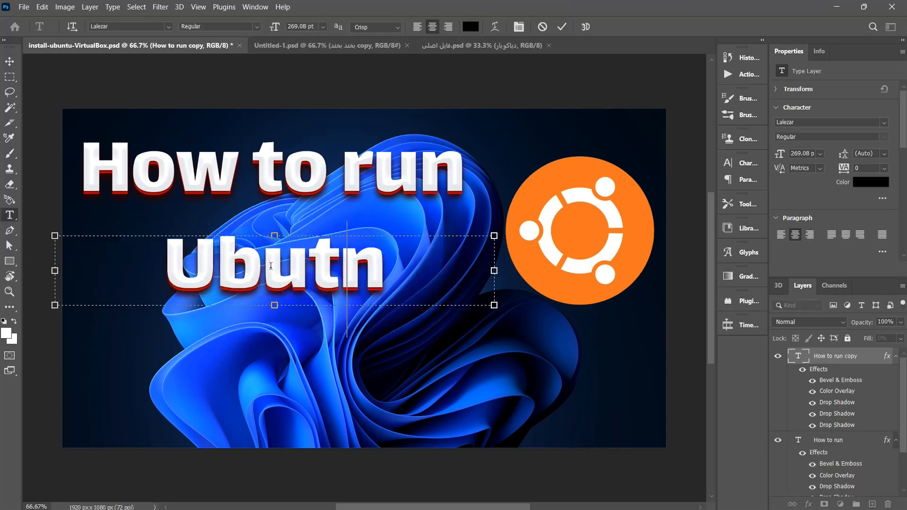
key(BackSpace)
key(BackSpace)
text(ntu on)
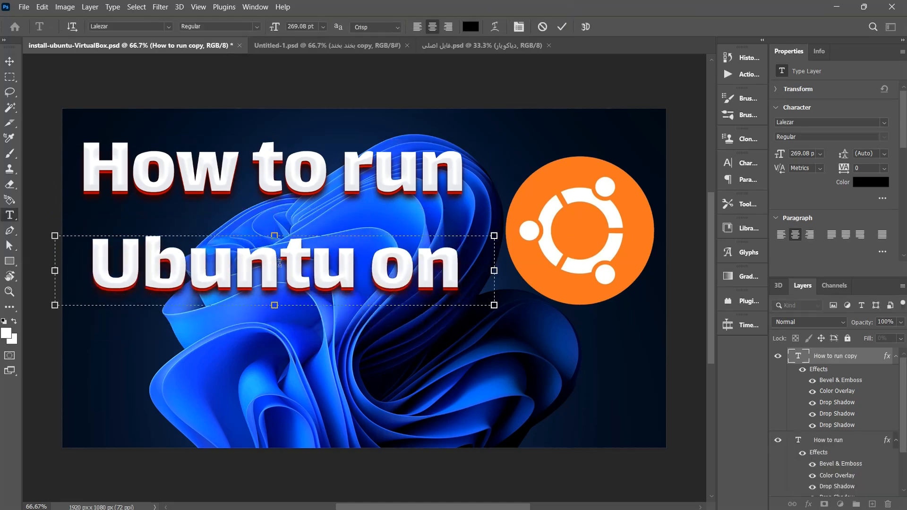
click(561, 27)
- Duplicate the "Ubuntu on" text below it and change the copy to "windows 11"
drag(245, 275, 236, 334)
text(windows 11)
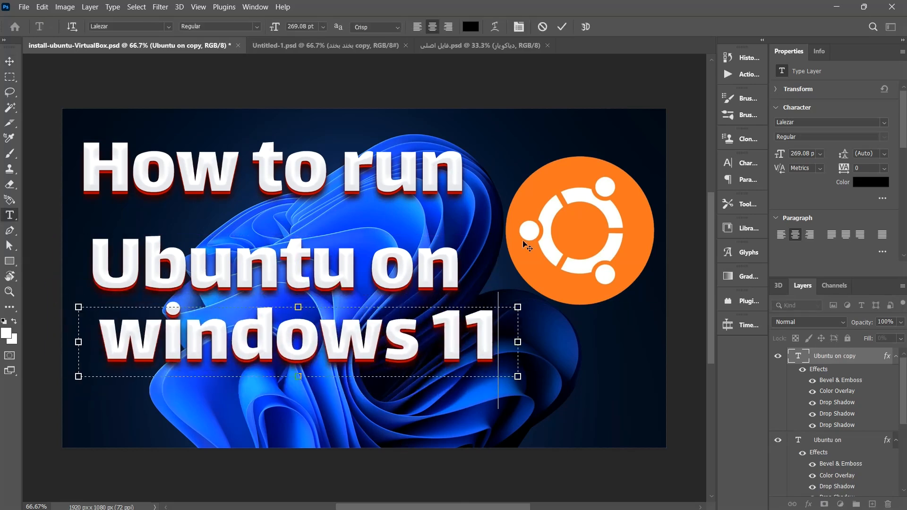
click(562, 27)
click(354, 186)
key(ctrl+t)
click(582, 27)
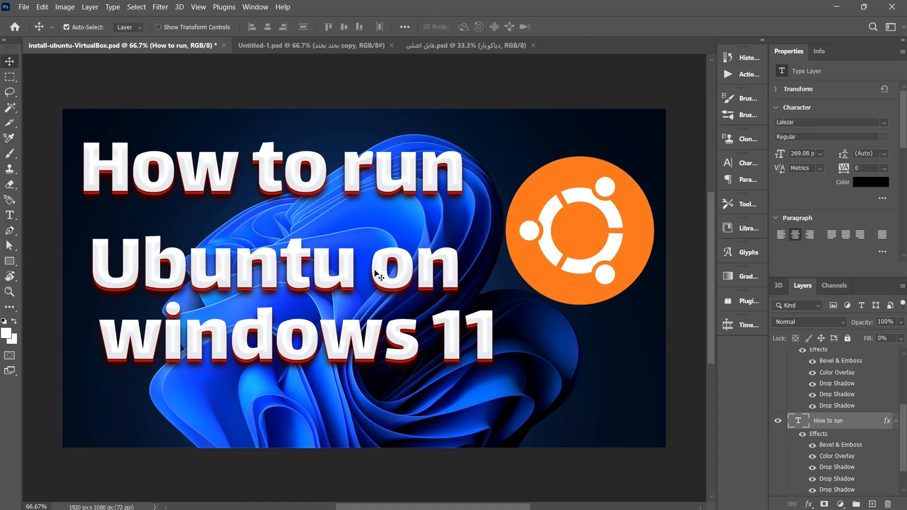
- Scale the three text lines down together to about 210 pt and reposition them as a group
click(366, 328)
shift+click(347, 269)
shift+click(355, 182)
key(ctrl+t)
drag(518, 377, 416, 327)
drag(316, 247, 344, 243)
click(583, 27)
- Left-align the three text lines with one another and even out the vertical spacing between them
drag(267, 226, 266, 227)
click(471, 248)
drag(356, 233, 348, 223)
drag(310, 284, 294, 294)
- Save the document and move the Ubuntu emblem 48 px left to X 1360 px, Y 152 px
key(ctrl+s)
click(605, 237)
drag(605, 238, 588, 226)
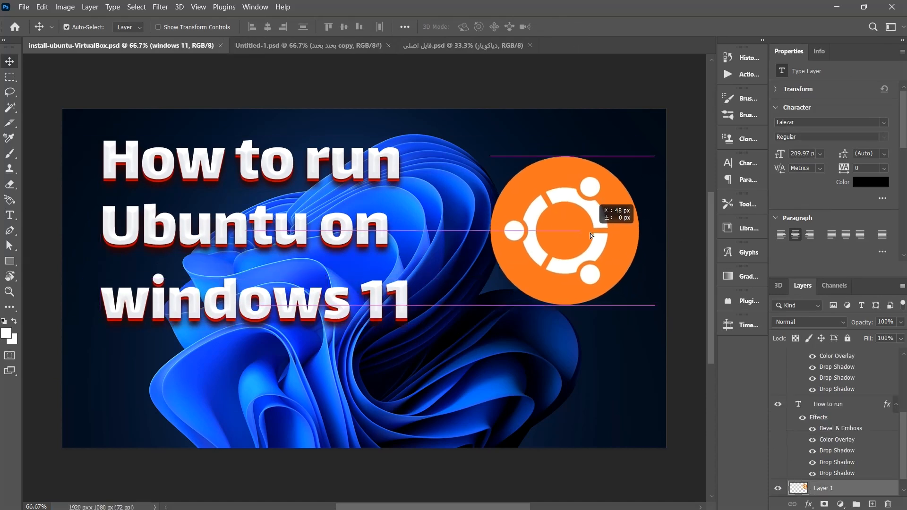
- Switch to the browser, look through the virtual machine images and change the image search to "virtual box"
key(alt+Tab)
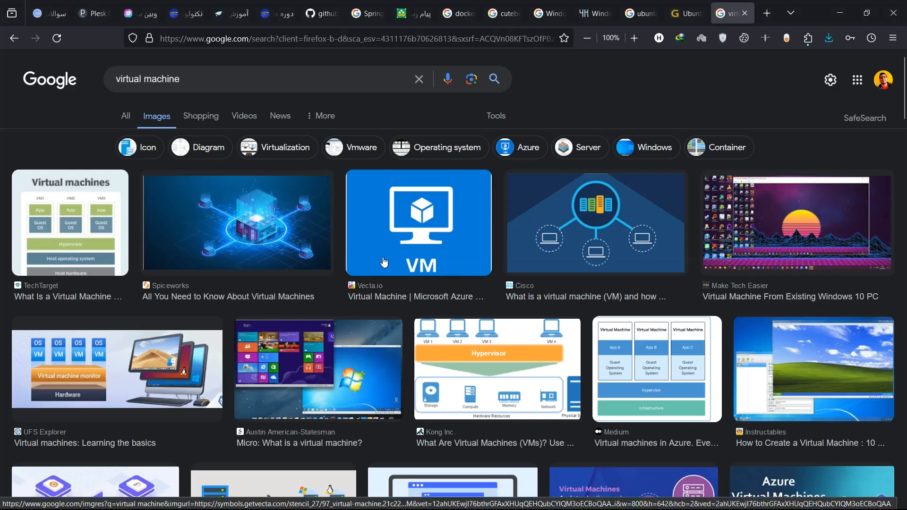
scroll(304, 236, down, 5)
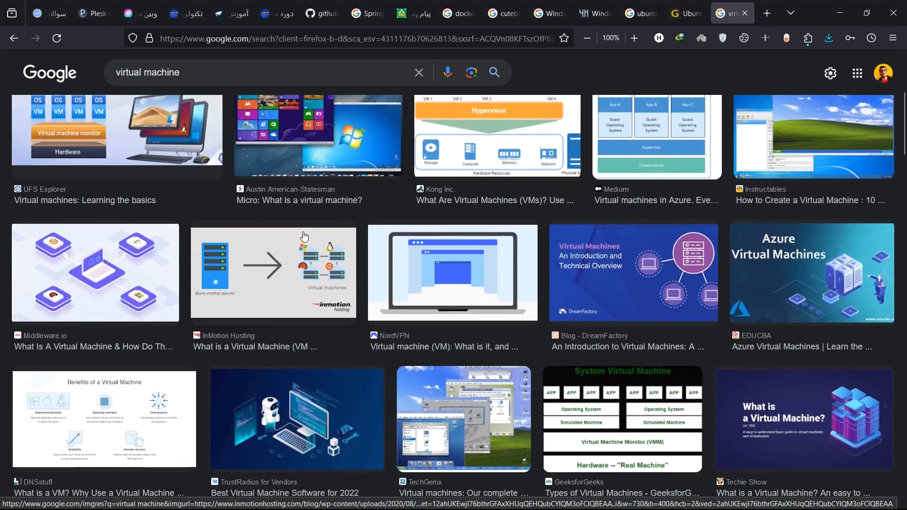
scroll(303, 236, up, 10)
double_click(177, 82)
text(box)
key(Return)
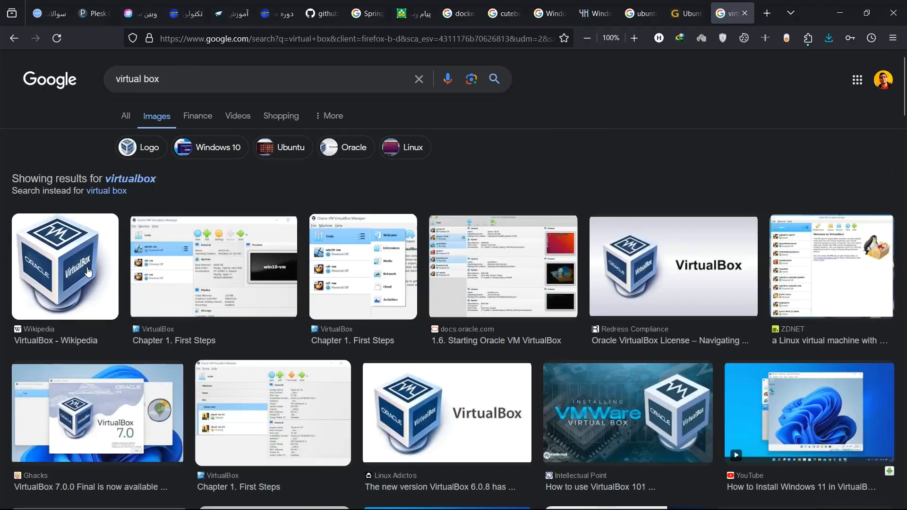
- Open the Wikipedia VirtualBox logo preview, look through the other results and save that logo image
click(93, 270)
scroll(368, 276, down, 6)
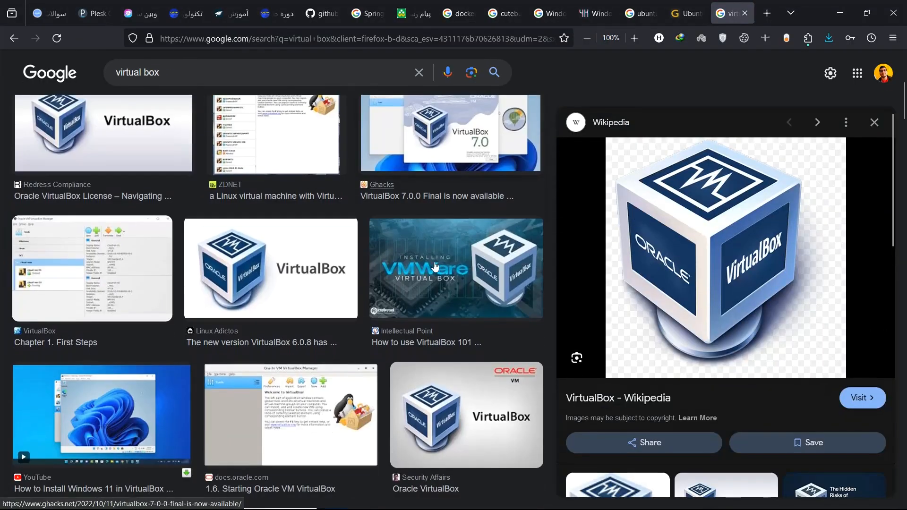
scroll(367, 279, down, 15)
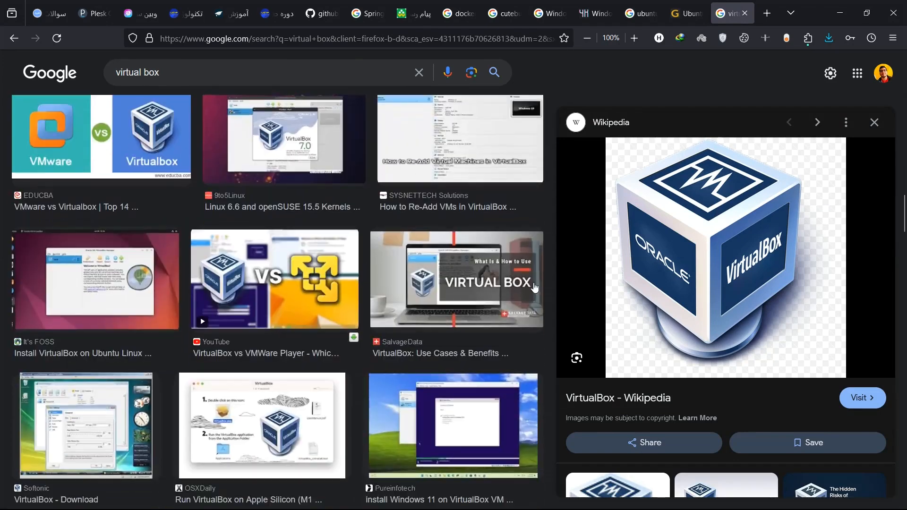
right_click(685, 245)
click(723, 179)
- Place Virtualbox_logo.png in the Photoshop document at about 471 × 499 px, overlapping the Ubuntu emblem's lower-left edge
click(60, 211)
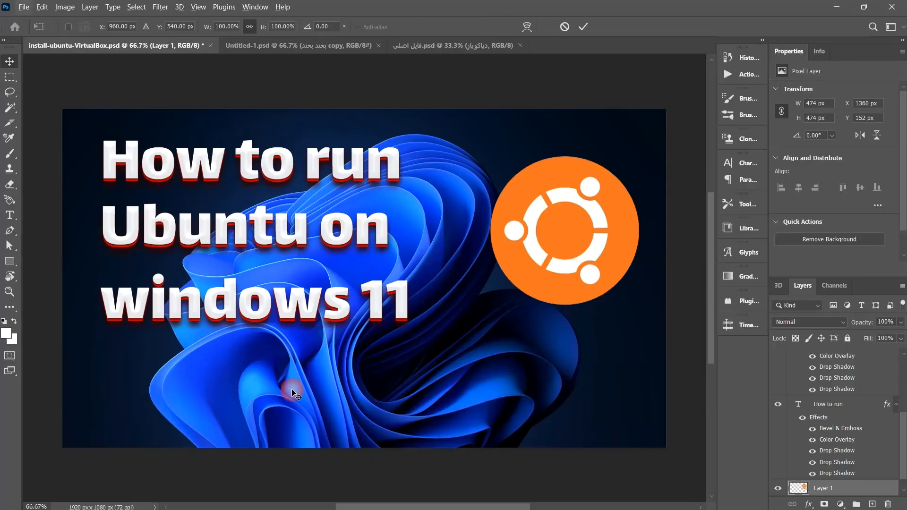
drag(464, 393, 527, 307)
key(Return)
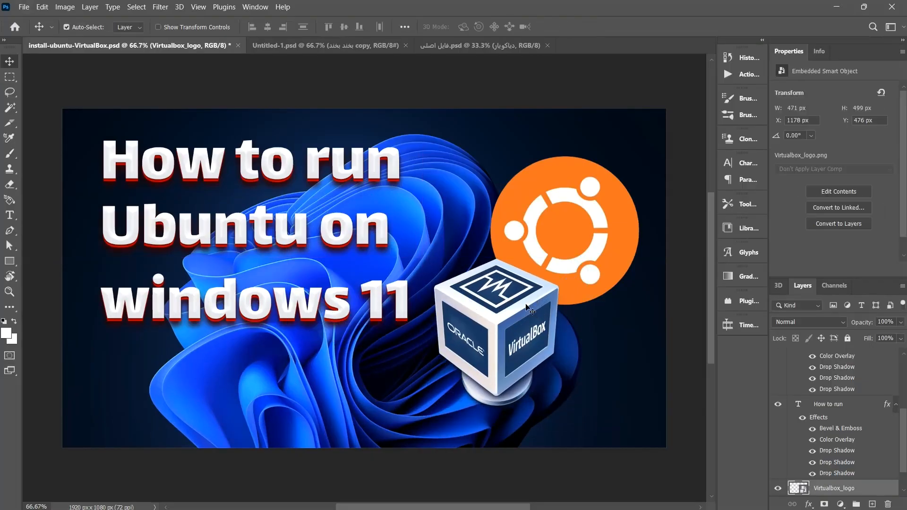
- Collapse the effects lists of the three text layers and move the Virtualbox_logo layer below Layer 1
click(896, 404)
click(895, 354)
scroll(870, 379, up, 2)
click(896, 356)
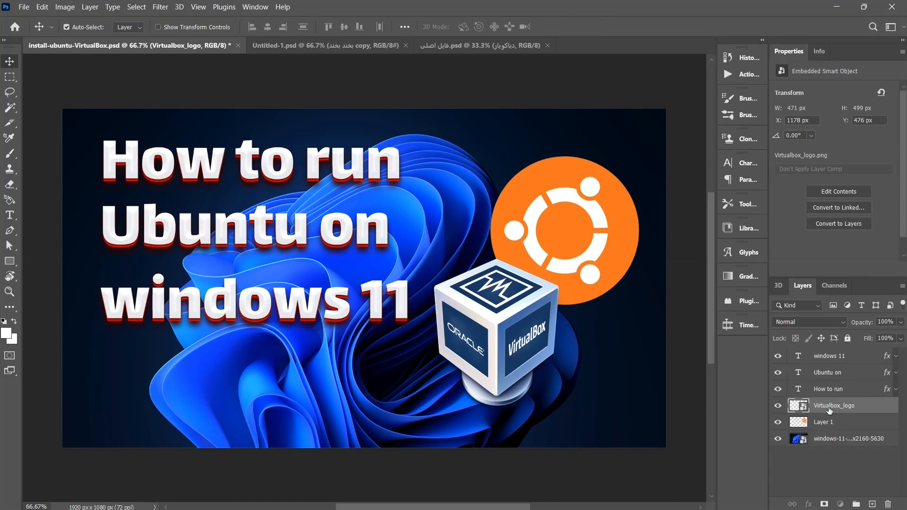
drag(829, 409, 832, 429)
- Shift the VirtualBox cube to the right and move the Ubuntu emblem to about X 1462 px, Y 66 px
drag(503, 309, 533, 313)
drag(557, 255, 589, 228)
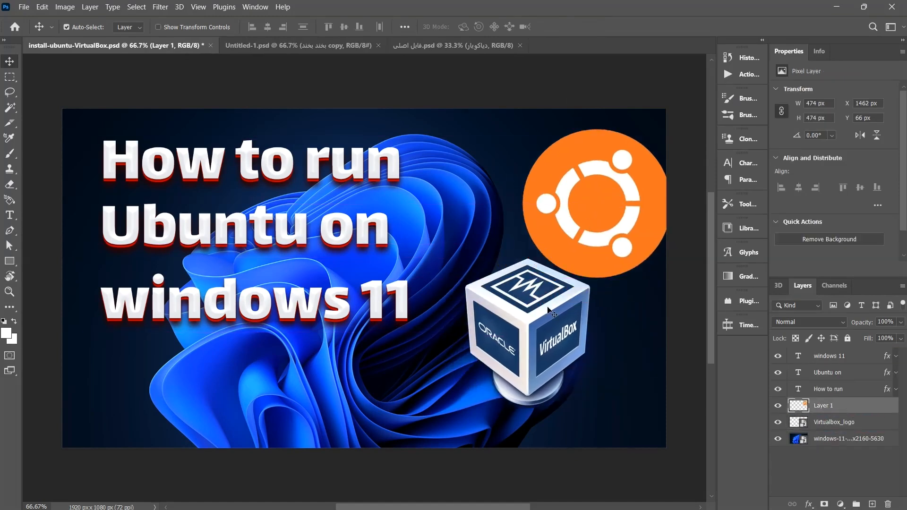
- Move the VirtualBox cube up to about X 1335 px, Y 376 px, so it tucks behind the Ubuntu emblem
drag(526, 330, 546, 296)
scroll(425, 311, down, 5)
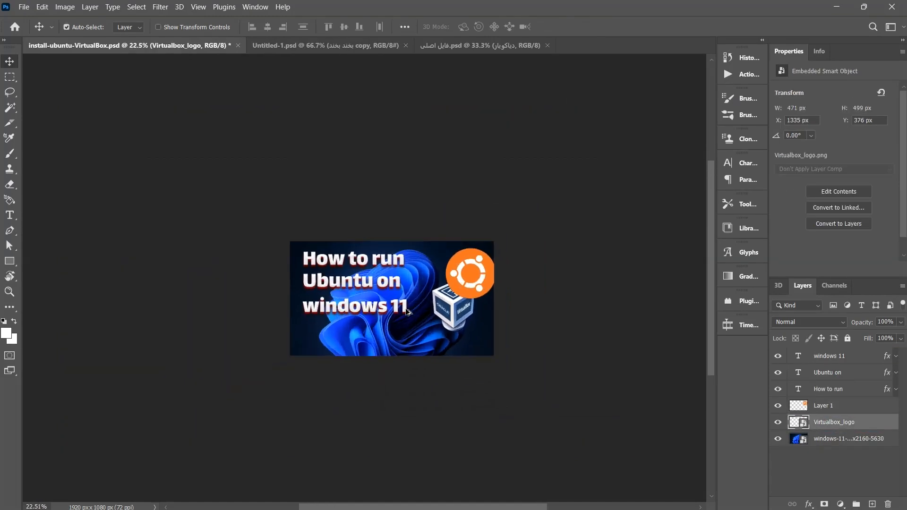
scroll(411, 314, up, 1)
- Spread the three title lines apart vertically and stagger them, indenting each line further right than the one above
drag(349, 279, 346, 276)
drag(344, 311, 362, 283)
drag(338, 313, 332, 314)
click(317, 285)
scroll(382, 290, down, 3)
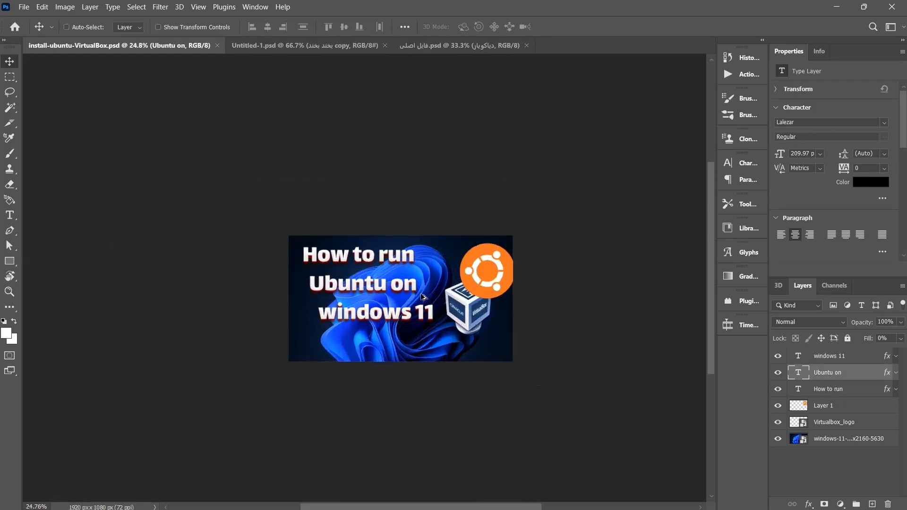
scroll(422, 296, up, 4)
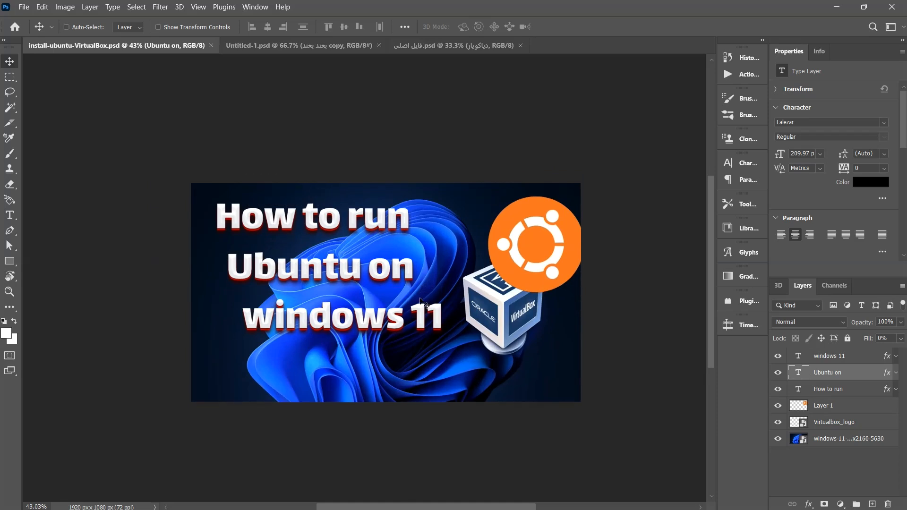
- Preview several recently used fonts on the "How to run" text and try Graphik Arabic on it
key(ctrl)
click(347, 221)
click(831, 122)
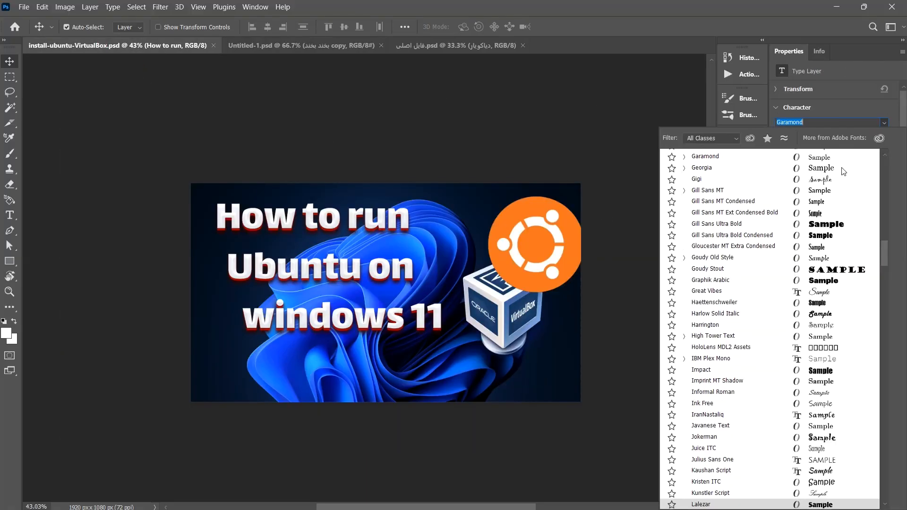
scroll(847, 170, up, 10)
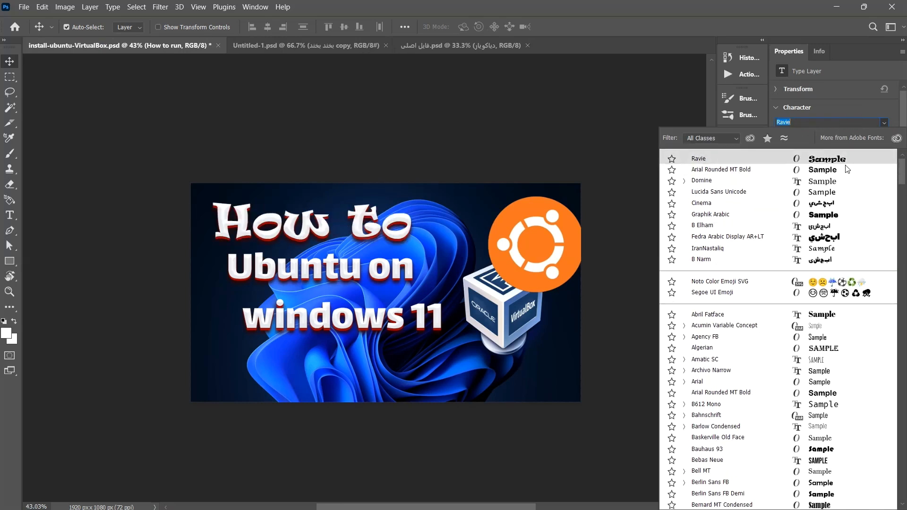
key(Down)
key(Down)
key(Down)
key(Down)
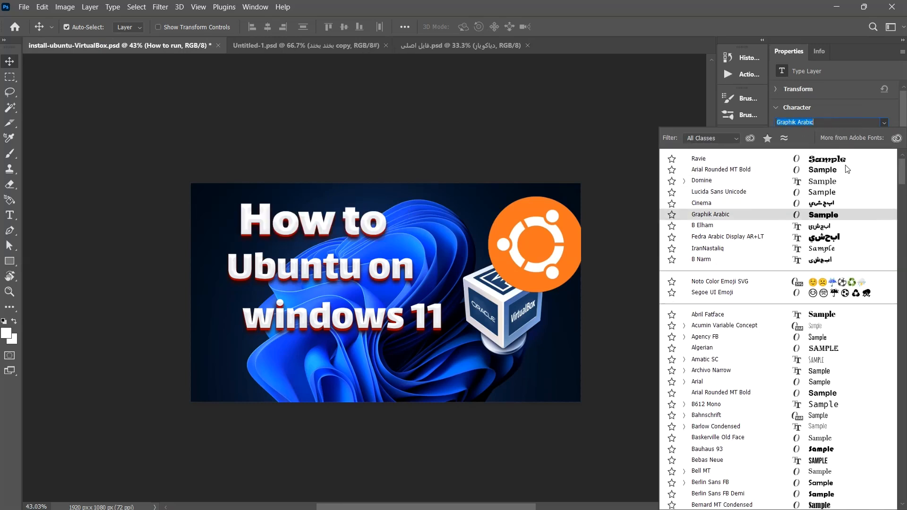
key(Down)
key(Down)
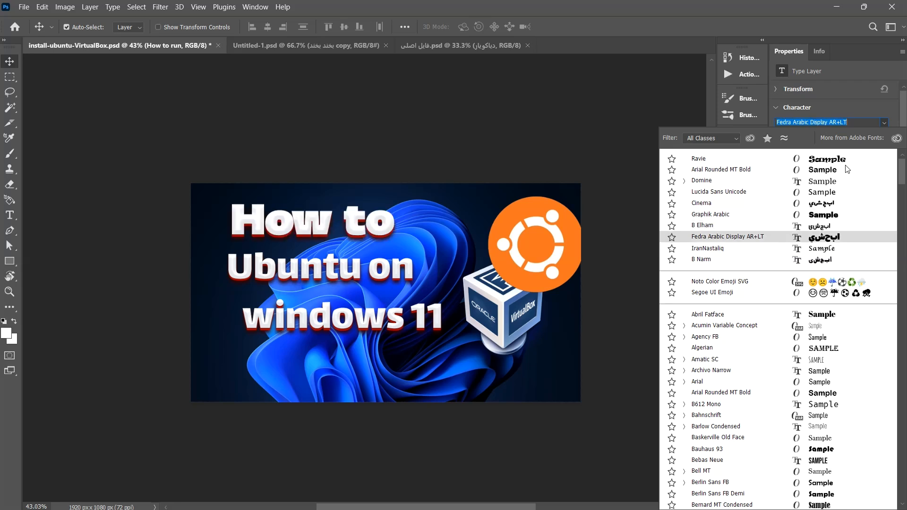
key(Down)
key(Up)
key(Down)
key(Down)
key(Up)
key(Up)
key(Up)
key(Up)
key(Return)
- Shift the "How to run" line left and try the Graphik Arabic font on the "Ubuntu on" text
drag(283, 221, 262, 221)
key(alt+bracketright)
key(alt+bracketleft)
key(alt+bracketright)
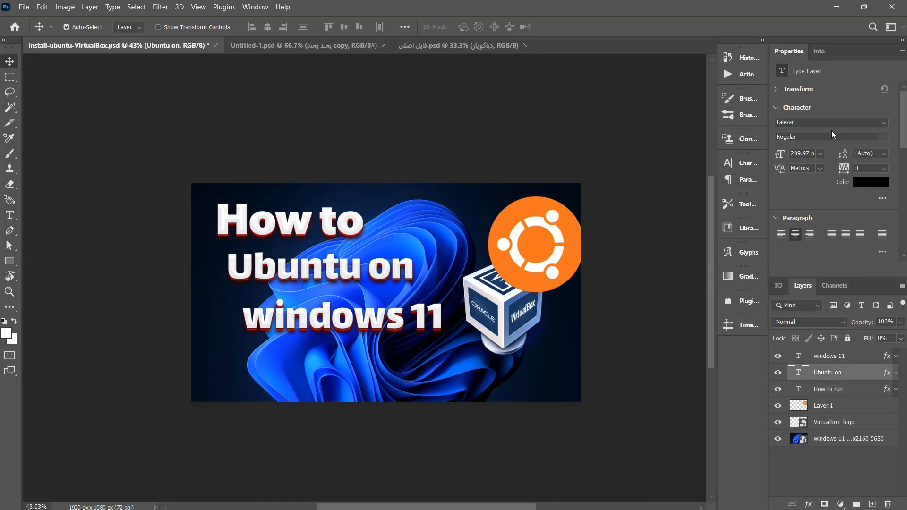
click(821, 120)
text(gra)
click(753, 160)
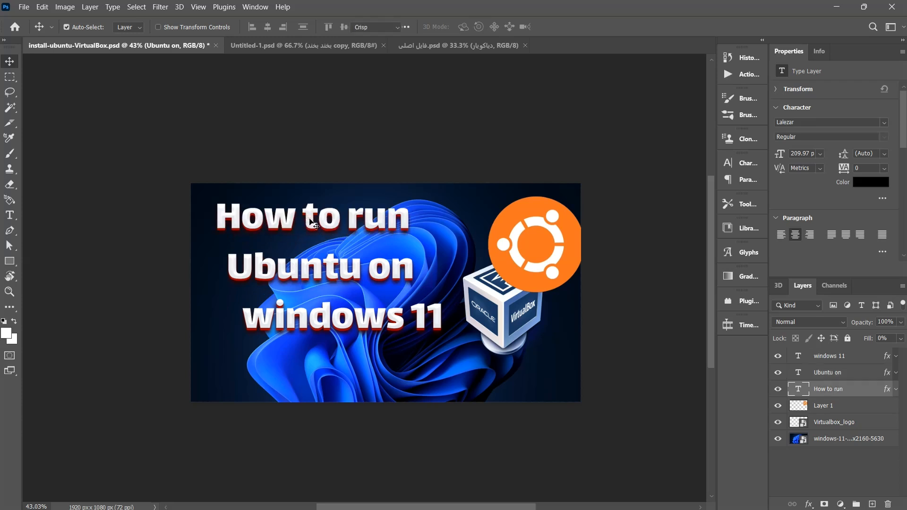
- Set the "How to run" text to the Graphik Arabic font and widen its text box so all words fit
double_click(798, 389)
click(885, 123)
click(721, 159)
drag(424, 220, 456, 222)
click(561, 27)
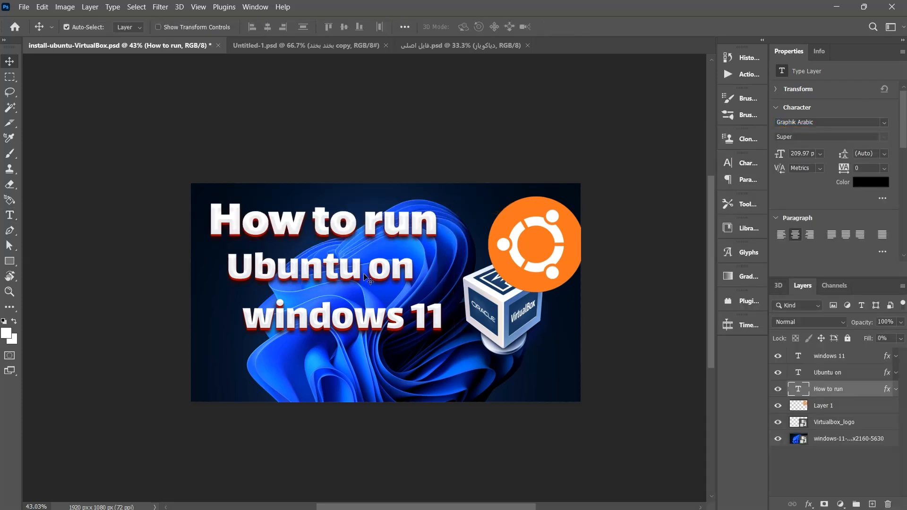
- Set the "Ubuntu on" text to the Graphik Arabic font and widen its text box slightly
double_click(798, 372)
click(886, 123)
scroll(708, 236, up, 10)
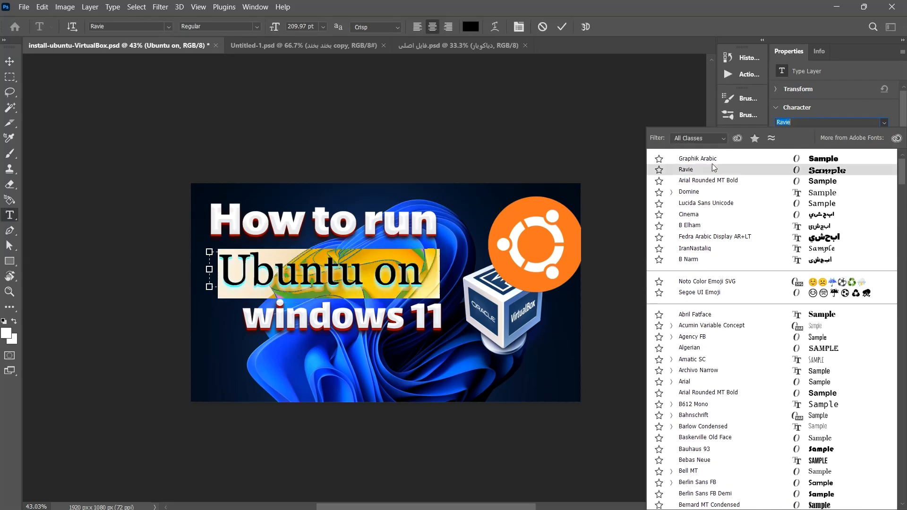
click(703, 160)
mouse_move(436, 273)
mouse_down()
mouse_move(464, 270)
mouse_move(444, 268)
mouse_up()
click(562, 26)
key(v)
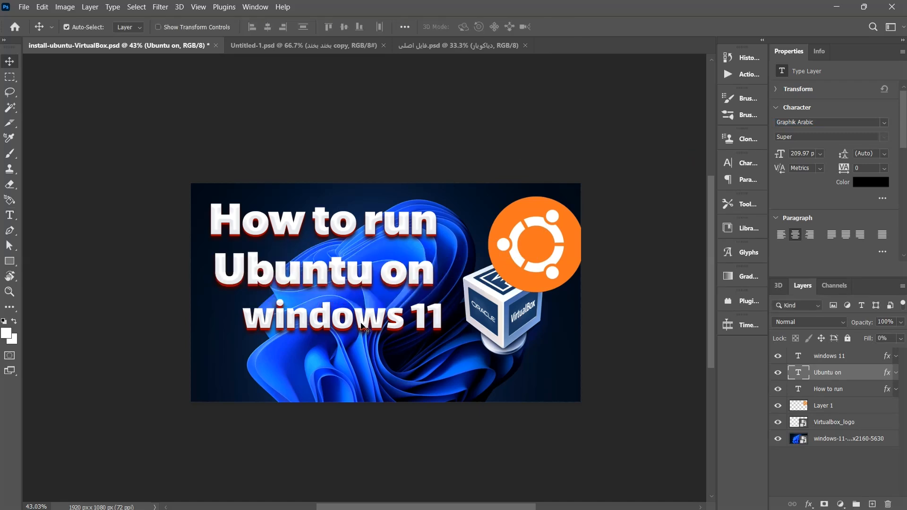
- Set the "windows 11" text to Graphik Arabic, widen its text box and nudge the line slightly left
double_click(798, 356)
click(883, 123)
click(717, 159)
drag(453, 320, 479, 319)
click(561, 27)
key(v)
drag(326, 322, 315, 322)
key(ctrl+t)
click(583, 28)
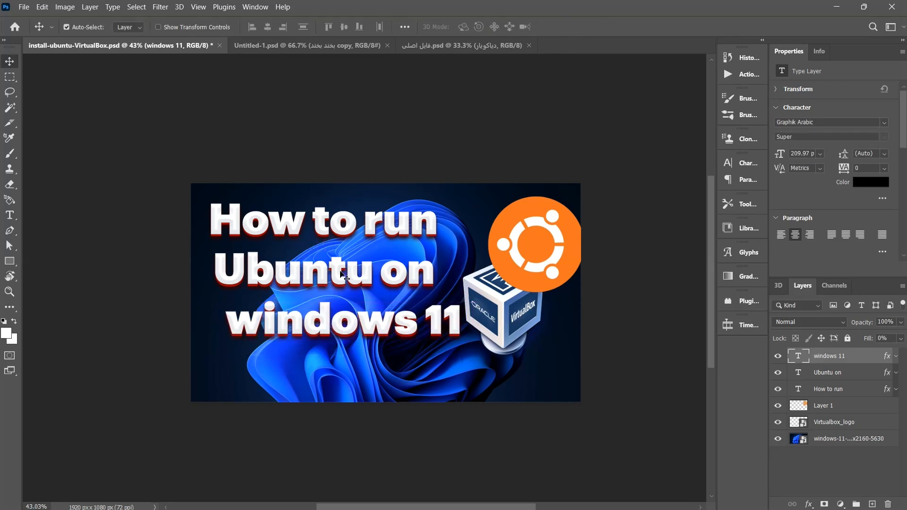
- Scale the three title text layers together to about 88.37% and shift them slightly down and right
click(331, 273)
shift+click(336, 321)
shift+click(340, 225)
key(ctrl+t)
drag(466, 336, 435, 321)
mouse_move(380, 277)
mouse_down()
mouse_move(388, 309)
mouse_move(389, 288)
mouse_up()
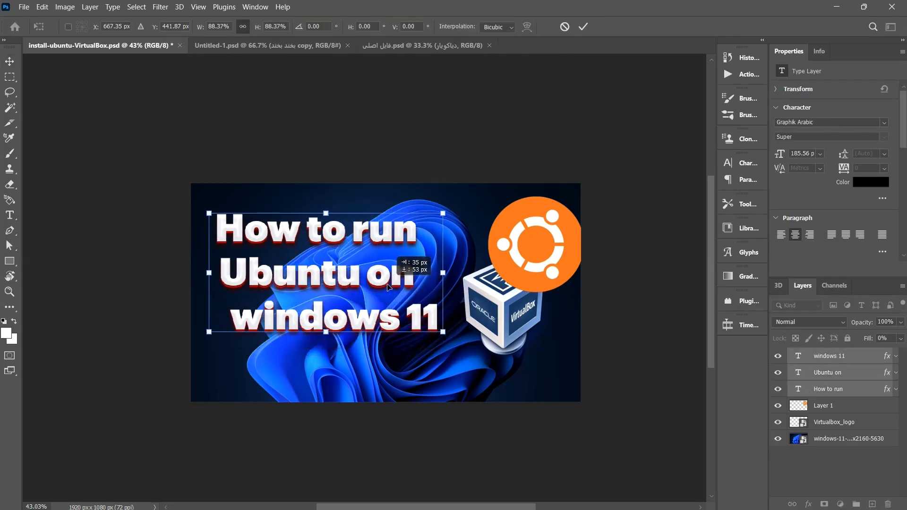
click(583, 27)
click(363, 243)
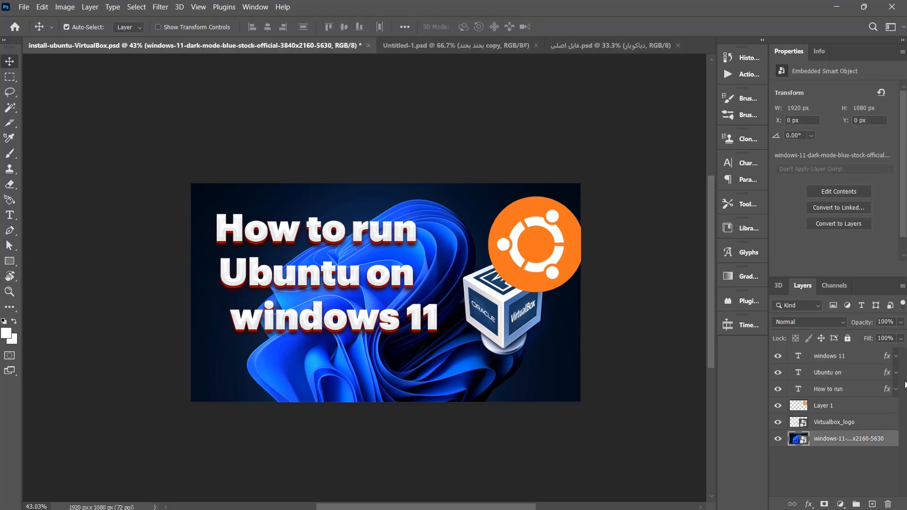
- Change the middle drop shadow colour of the "How to run" text to blue 2a00ff
click(895, 389)
double_click(833, 427)
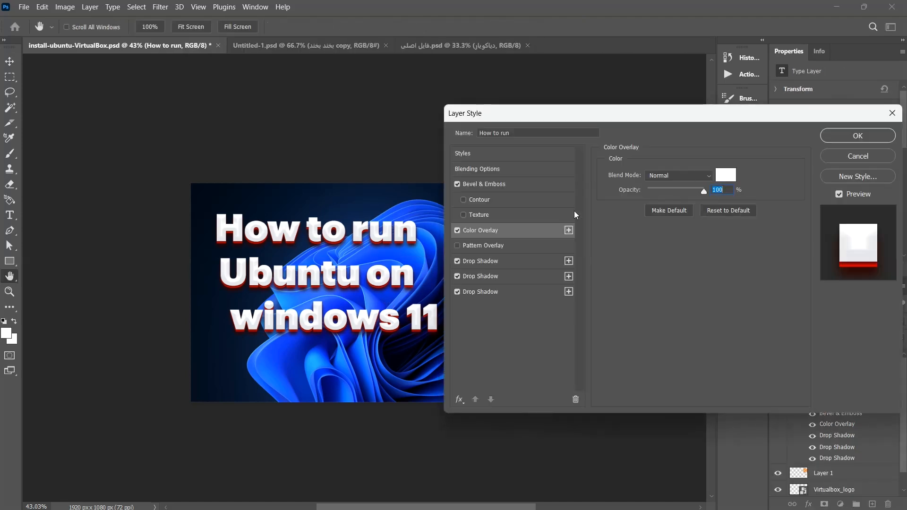
click(718, 179)
click(716, 191)
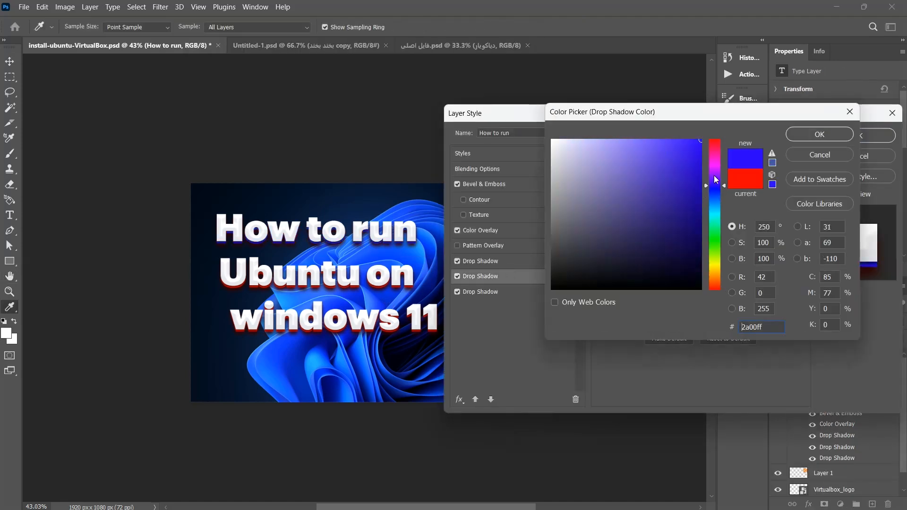
click(815, 137)
click(849, 138)
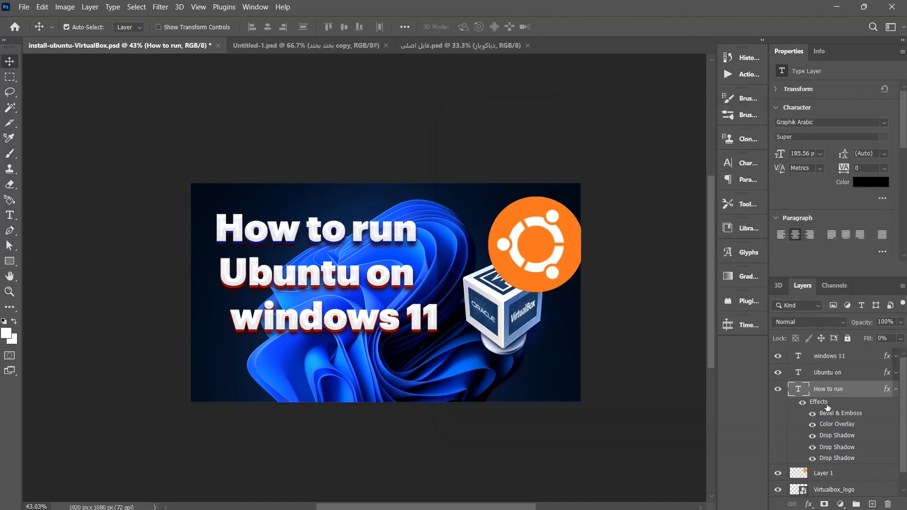
right_click(826, 405)
click(837, 330)
click(829, 359)
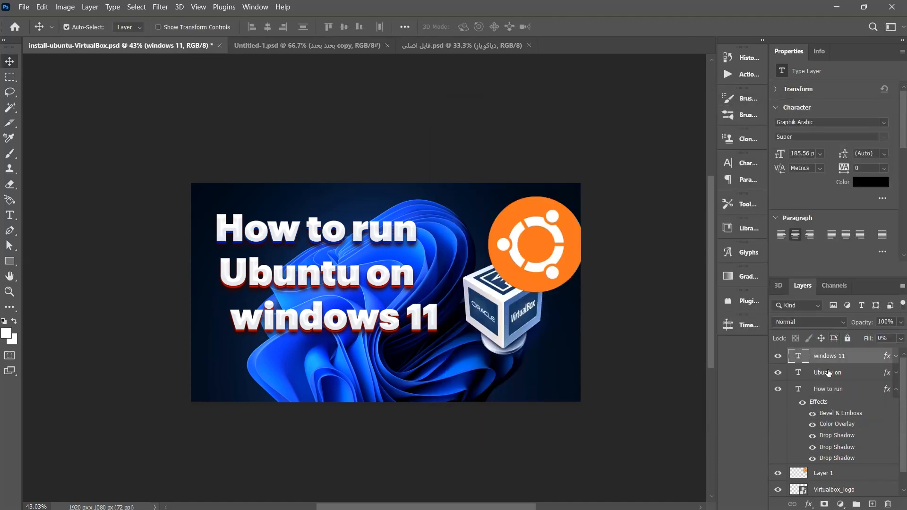
click(830, 374)
- Change the middle drop shadow colour of the "Ubuntu on" text to blue 003cff
click(896, 390)
click(895, 373)
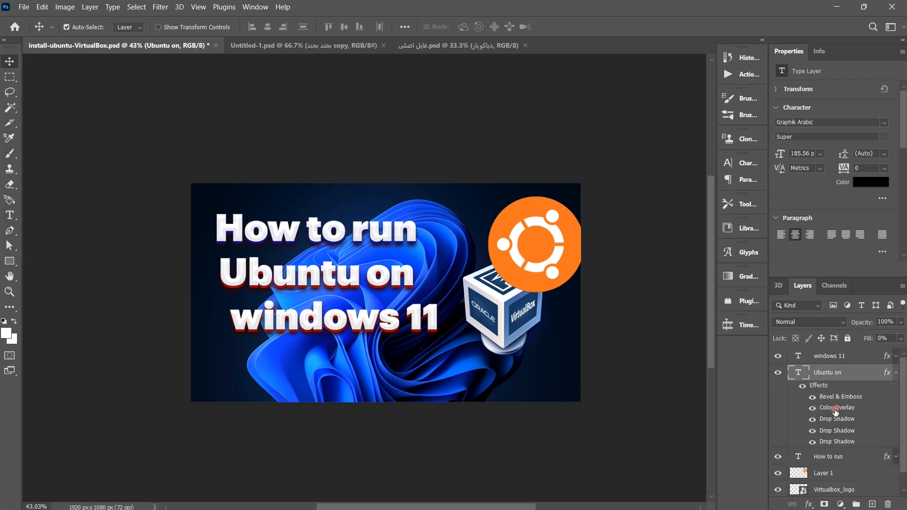
double_click(836, 407)
click(524, 276)
click(725, 175)
drag(712, 189, 715, 199)
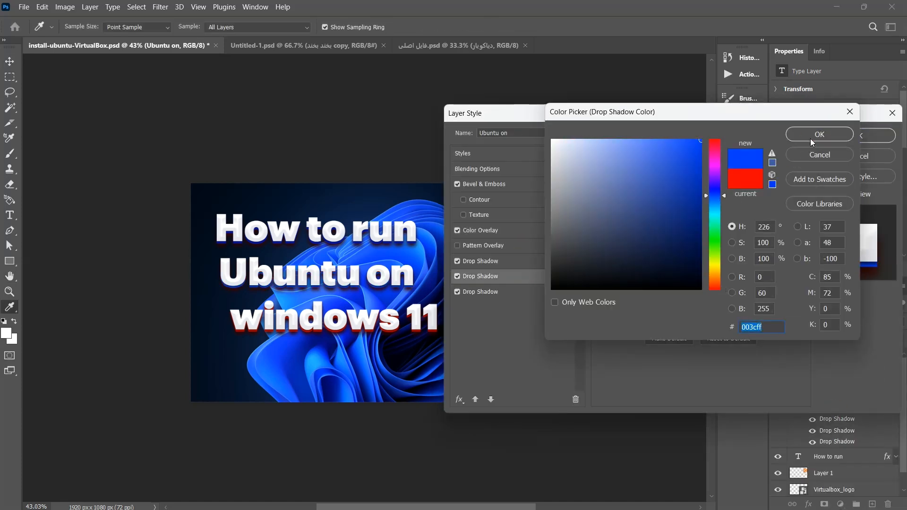
click(812, 136)
click(876, 135)
- Change the middle drop shadow colour of the "windows 11" text to a matching blue and save the document
click(896, 374)
click(895, 356)
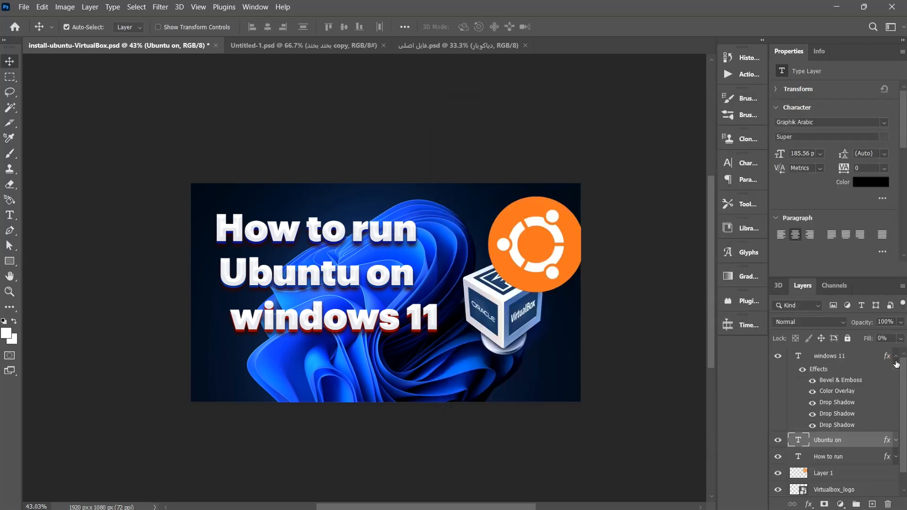
double_click(834, 414)
click(725, 175)
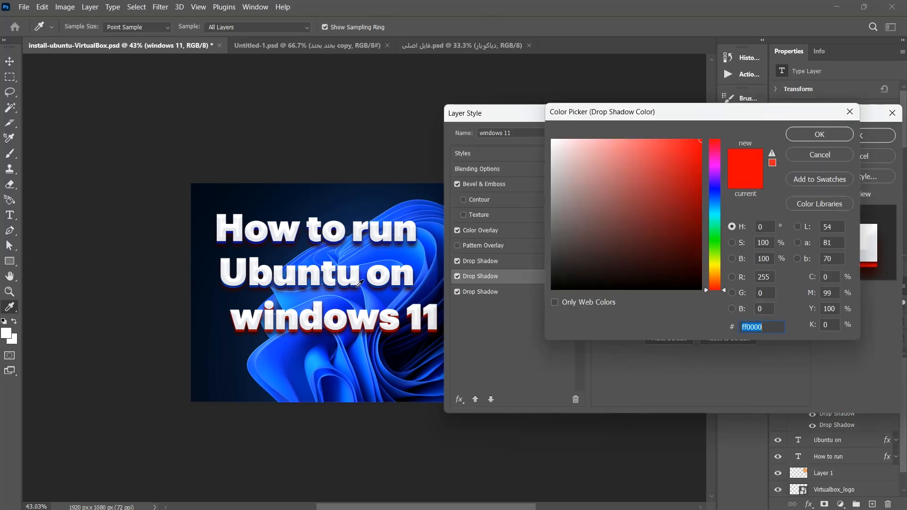
click(822, 137)
click(853, 138)
key(ctrl+s)
- Move the three title lines up and left so their left edges line up near the canvas's left side
drag(302, 280, 301, 283)
drag(346, 325, 330, 319)
drag(259, 278, 254, 272)
drag(244, 235, 235, 218)
drag(237, 268, 233, 264)
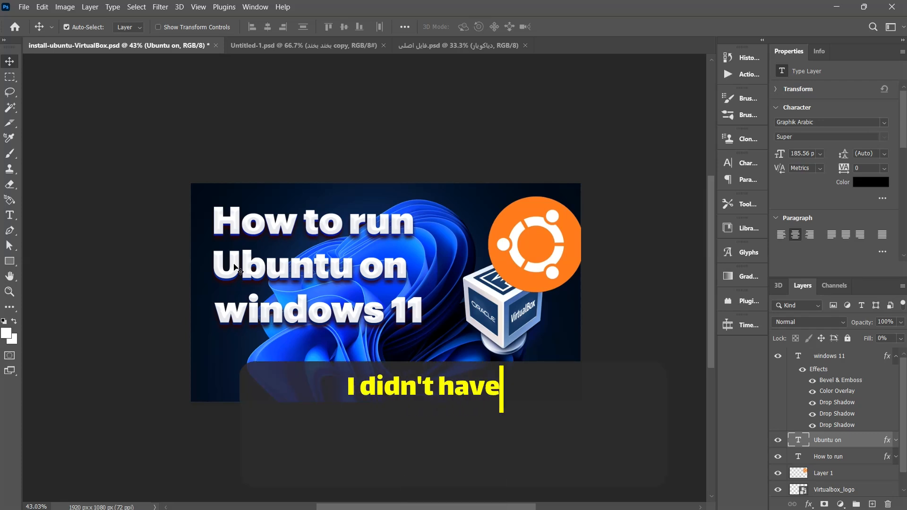
- Lower the title lines to widen the vertical spacing between them and save the document
drag(302, 312, 303, 328)
drag(298, 267, 298, 277)
key(ctrl+s)
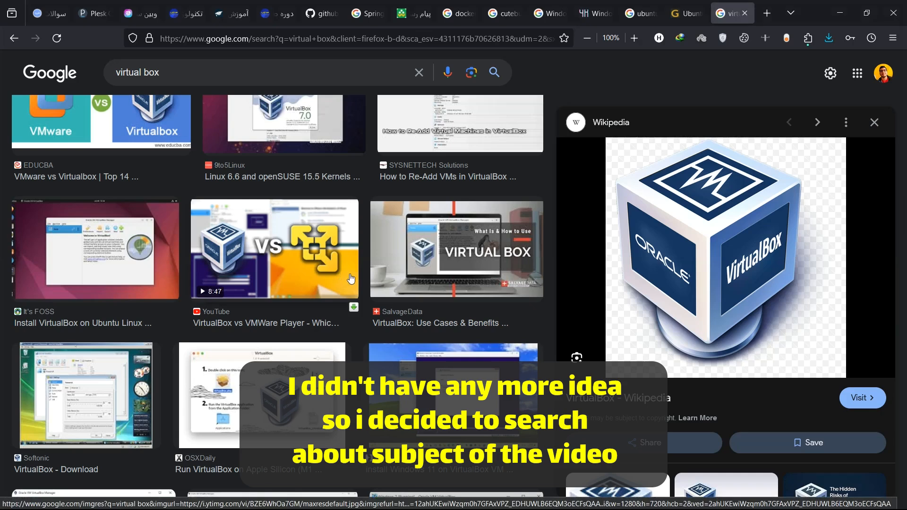
- Search Google for "how to run ubuntu on virtualbox" in a new browser tab and browse the image results
key(ctrl+t)
text(how to run ubuntu)
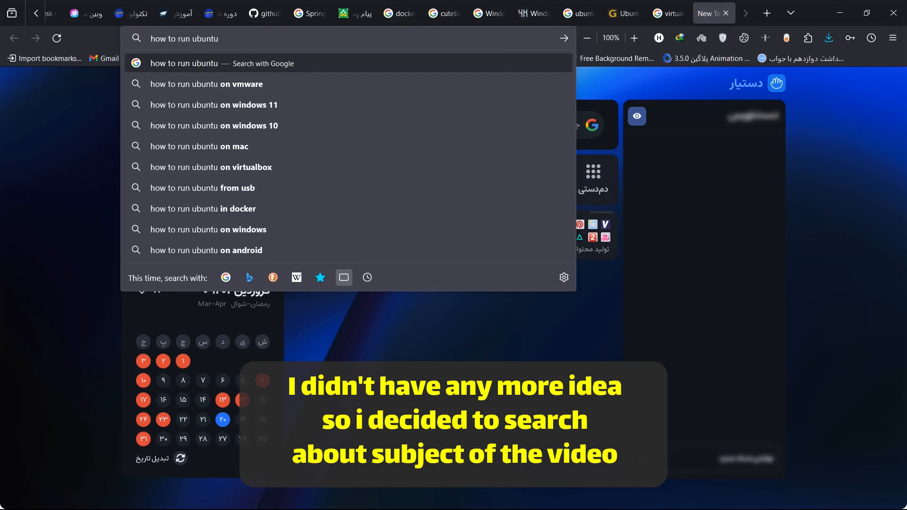
click(205, 165)
click(192, 116)
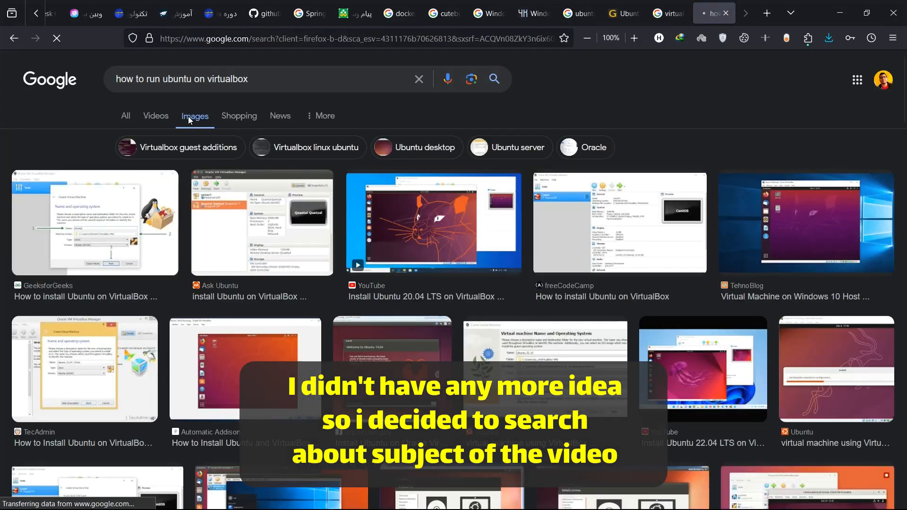
scroll(277, 215, down, 3)
scroll(265, 189, up, 3)
- Show the video results for the search and examine the thumbnail designs used by similar tutorials
click(162, 116)
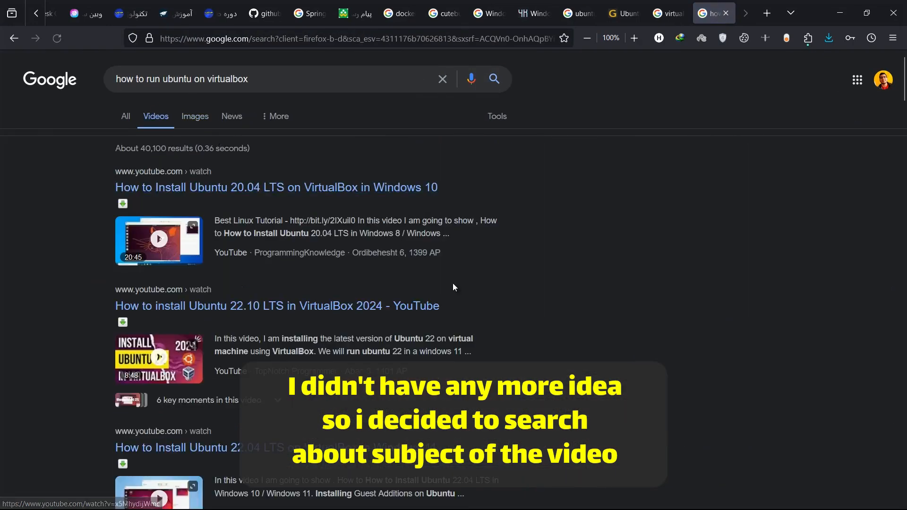
scroll(453, 286, down, 2)
scroll(453, 284, down, 5)
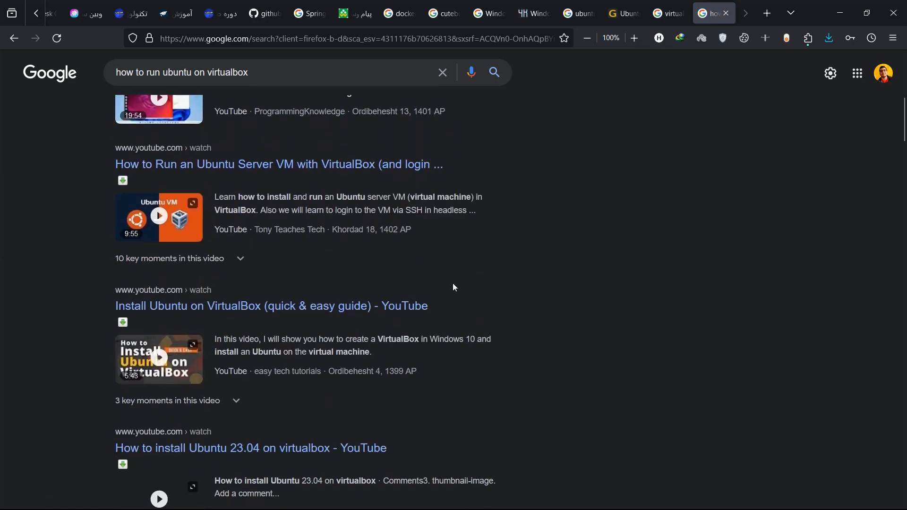
scroll(547, 242, up, 5)
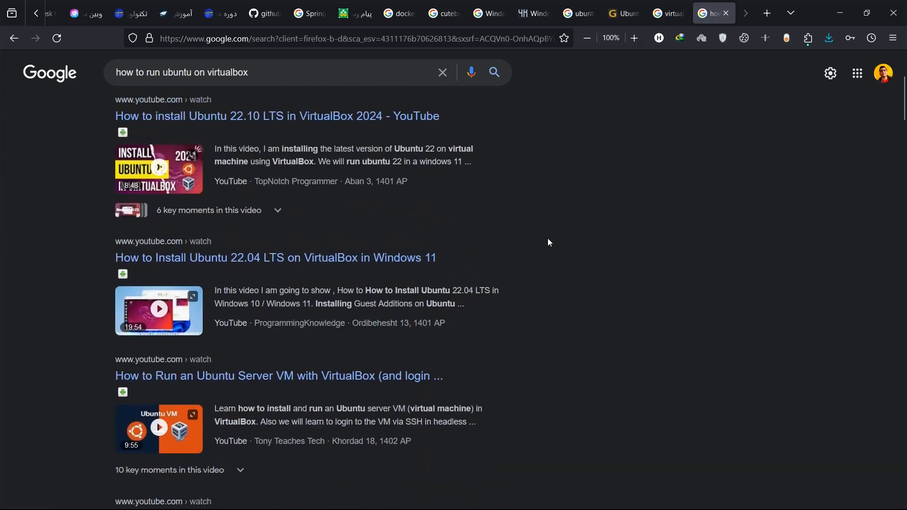
scroll(548, 239, down, 10)
scroll(548, 239, up, 9)
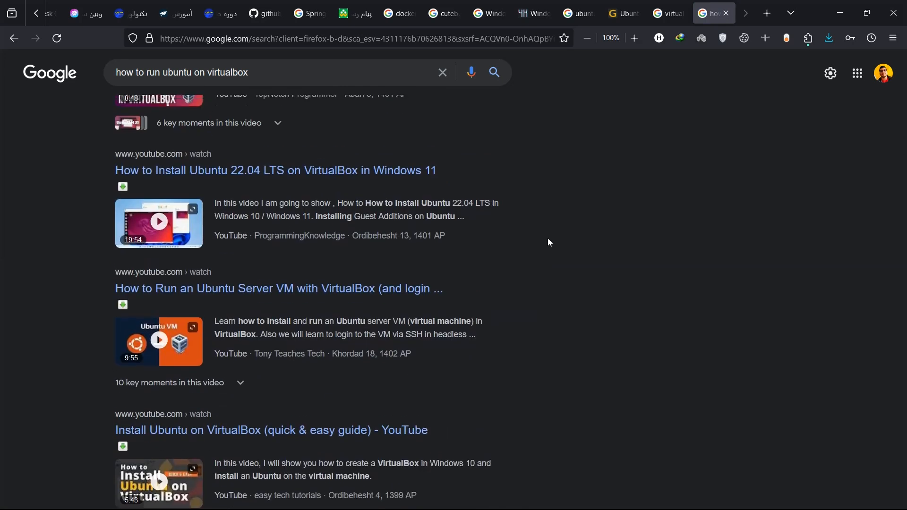
scroll(548, 238, down, 5)
- Switch back to the install-ubuntu-VirtualBox.psd document in Photoshop
key(alt+Tab)
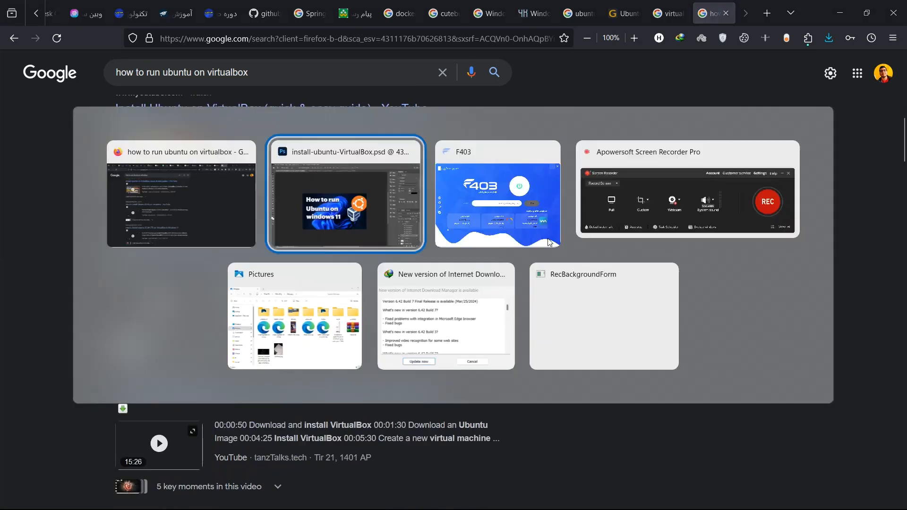
key(alt+Tab)
key(alt+Tab)
click(323, 226)
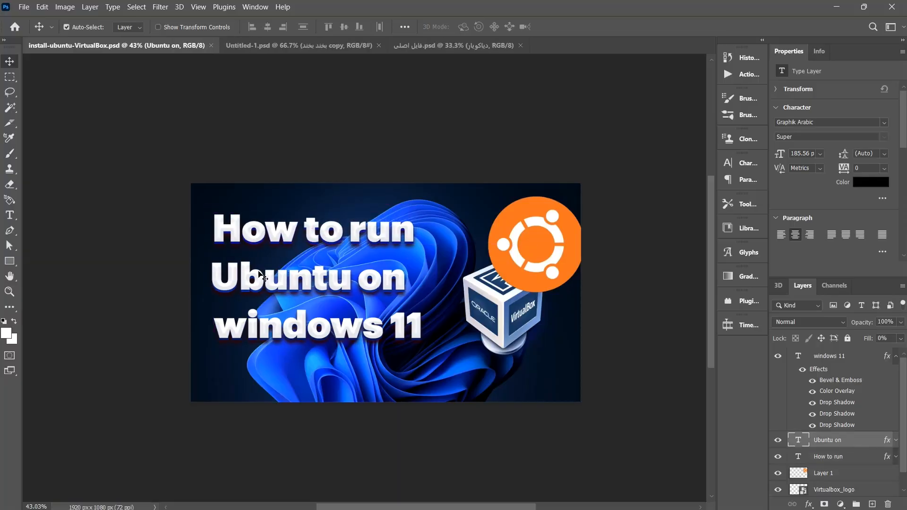
- Return to the browser, re-examine the thumbnails of the first video results for ideas, and switch back to Photoshop
key(alt+Tab)
scroll(259, 272, up, 10)
scroll(259, 272, down, 1)
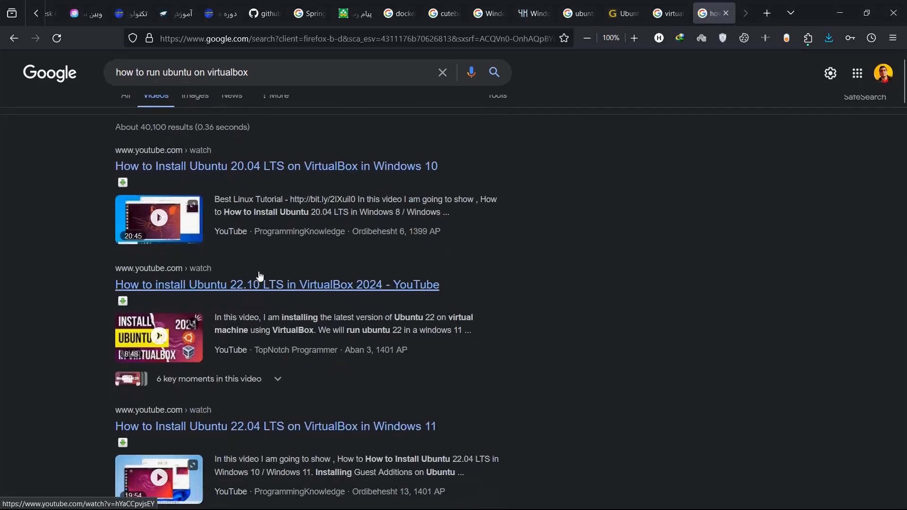
scroll(258, 272, up, 3)
scroll(259, 272, up, 3)
scroll(259, 272, down, 3)
scroll(259, 272, up, 3)
scroll(259, 274, down, 3)
key(alt+Tab)
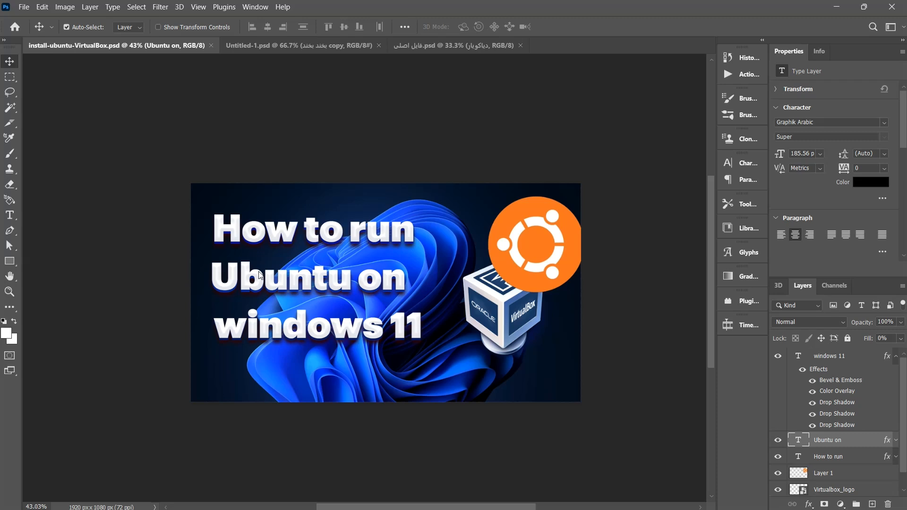
- Return to the browser and examine the thumbnails throughout the video results for Ubuntu on VirtualBox tutorials
scroll(259, 274, up, 3)
scroll(245, 303, down, 6)
scroll(220, 335, up, 3)
key(alt+Tab)
scroll(325, 265, down, 5)
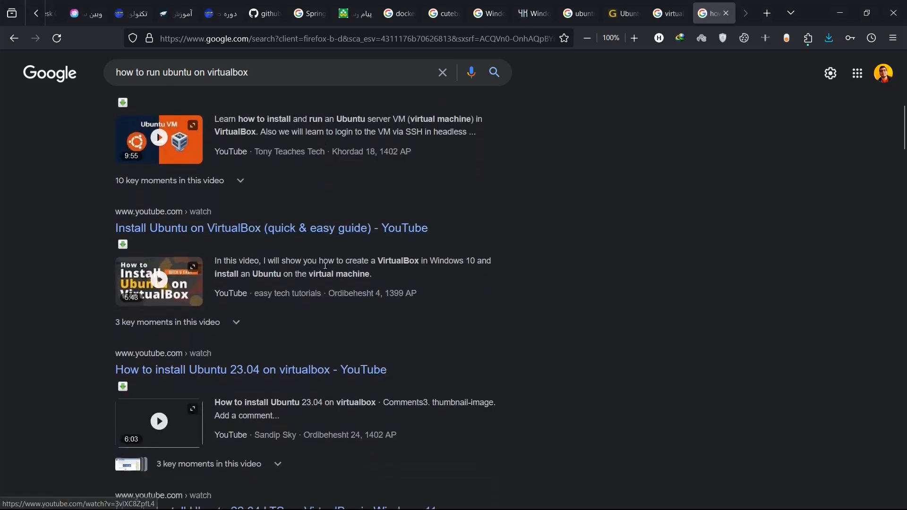
scroll(183, 273, up, 5)
scroll(182, 273, left, 3)
scroll(183, 273, down, 15)
scroll(183, 273, up, 4)
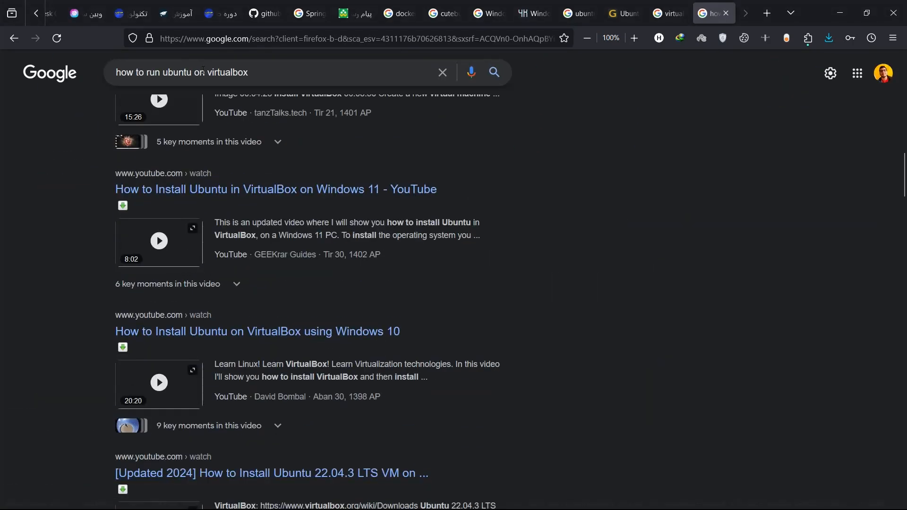
scroll(203, 72, up, 10)
scroll(313, 321, down, 6)
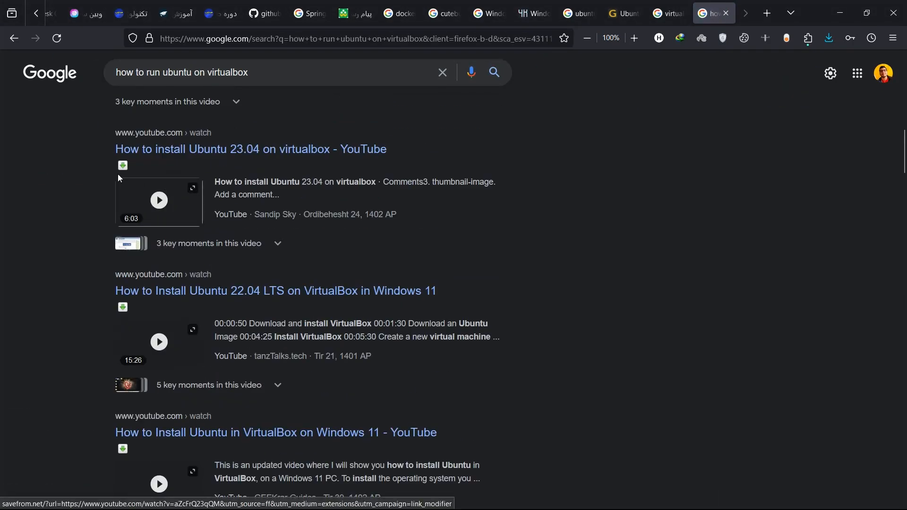
scroll(92, 202, down, 10)
scroll(92, 202, up, 15)
scroll(92, 202, down, 10)
scroll(91, 202, up, 3)
scroll(92, 202, down, 3)
scroll(92, 202, up, 12)
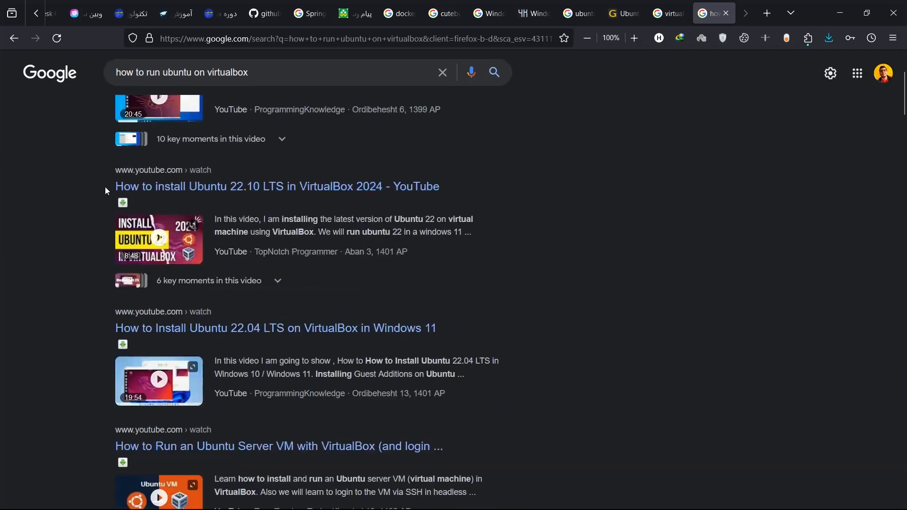
scroll(106, 189, up, 5)
- Show the image results for the search and browse through them for thumbnail design ideas
click(156, 116)
scroll(251, 259, down, 8)
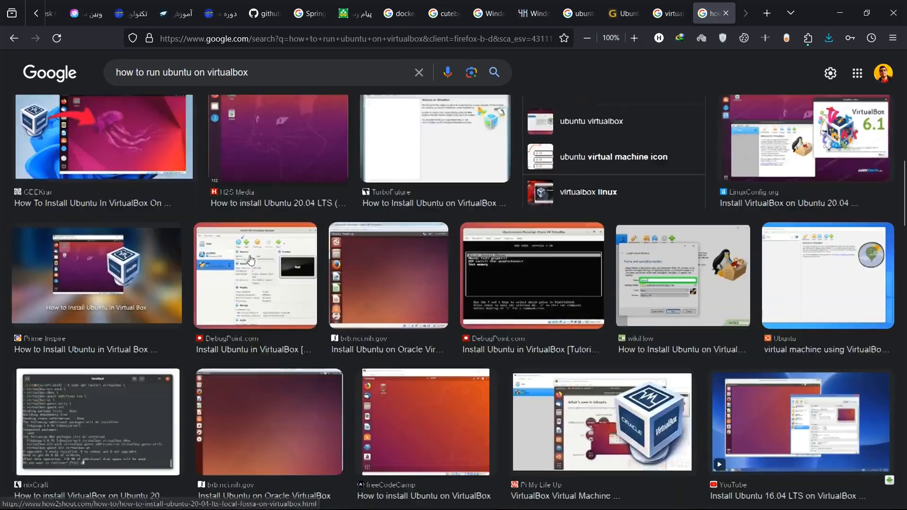
scroll(250, 258, down, 10)
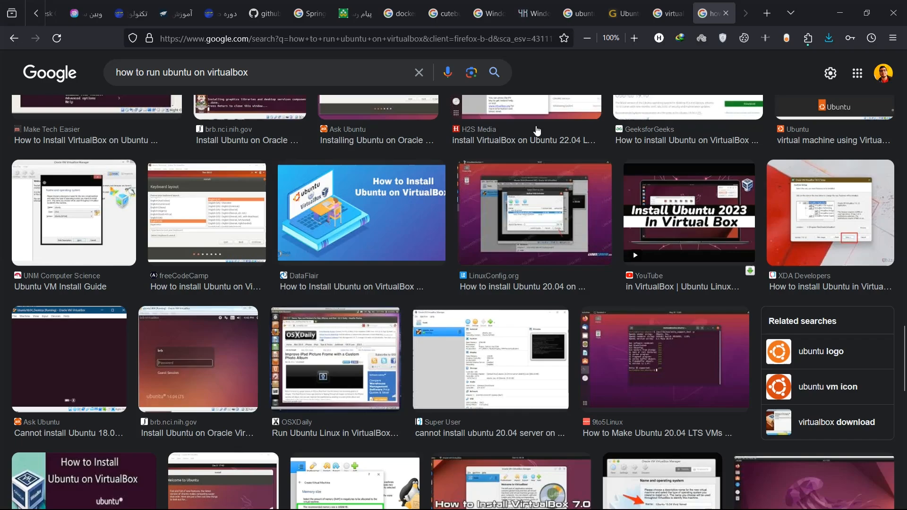
scroll(461, 264, down, 10)
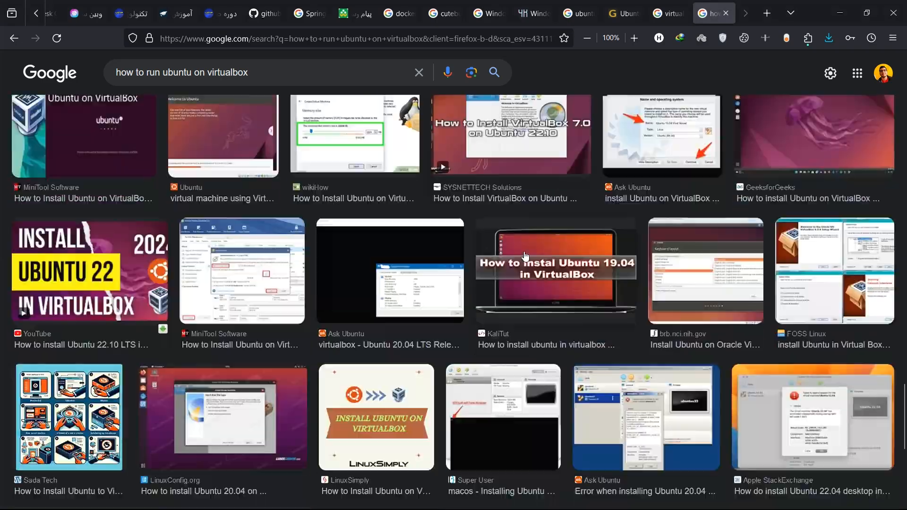
scroll(461, 266, down, 6)
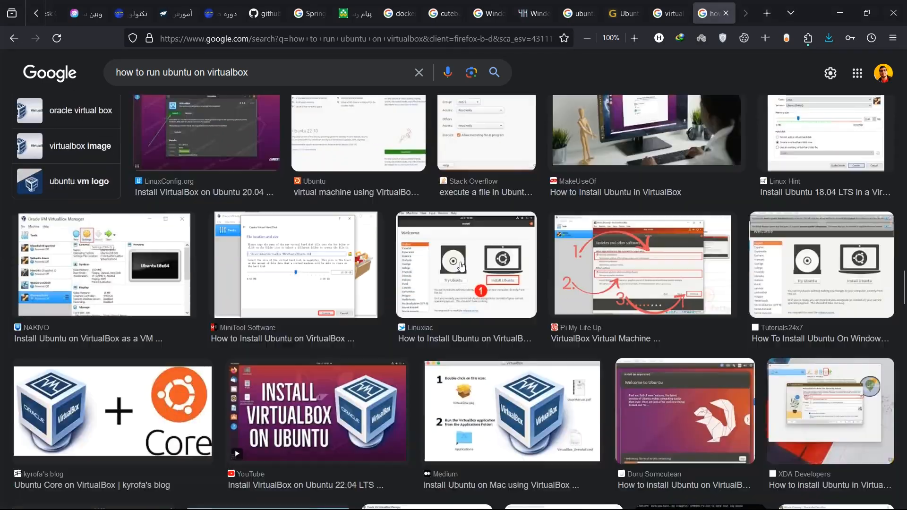
scroll(461, 266, down, 15)
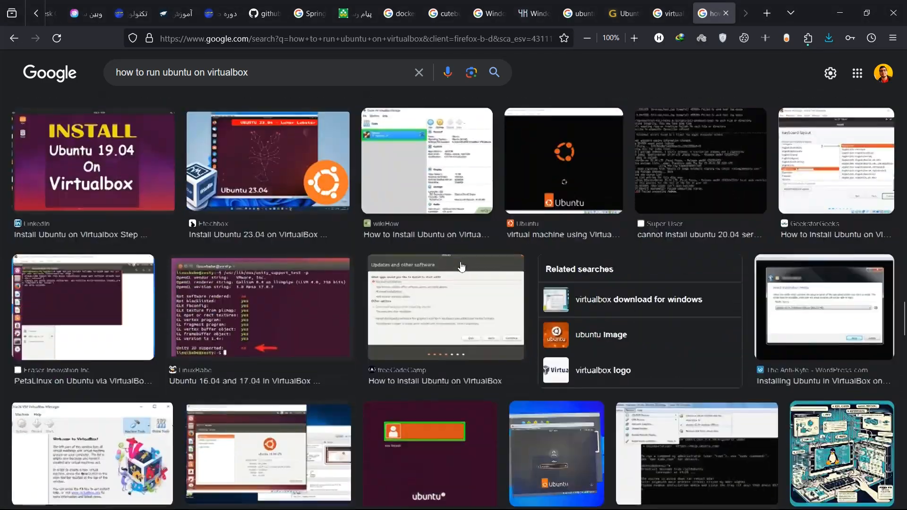
scroll(535, 287, down, 15)
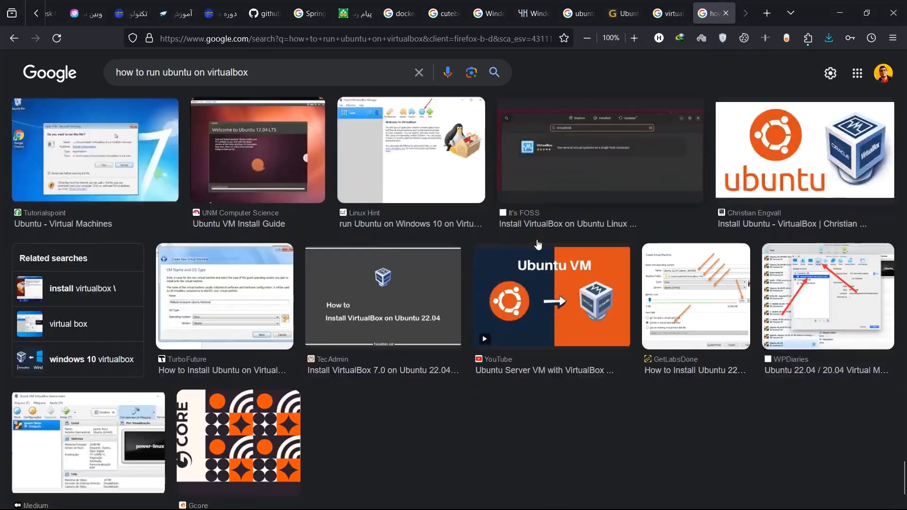
scroll(538, 244, down, 7)
- Refine the image search to "how to run ubuntu on virtualbox youtube" and examine the thumbnail designs in the results
click(288, 74)
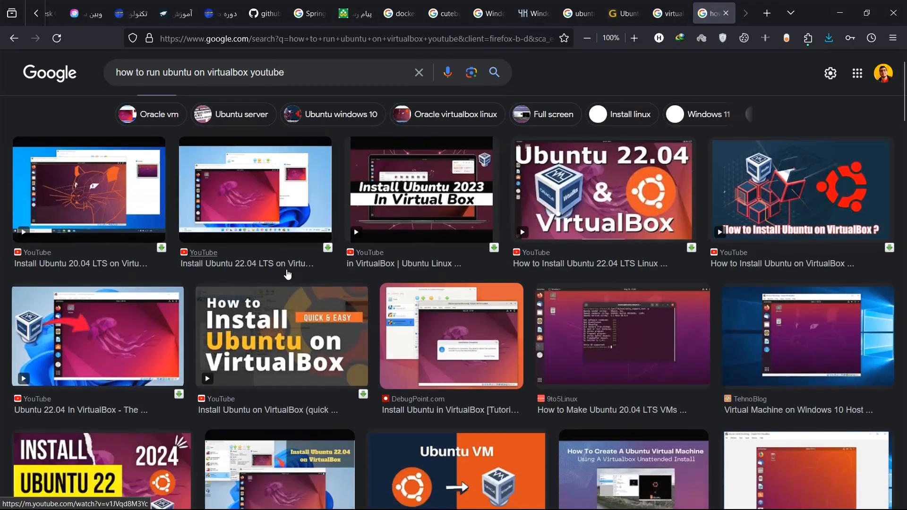
scroll(287, 269, down, 5)
scroll(286, 269, up, 3)
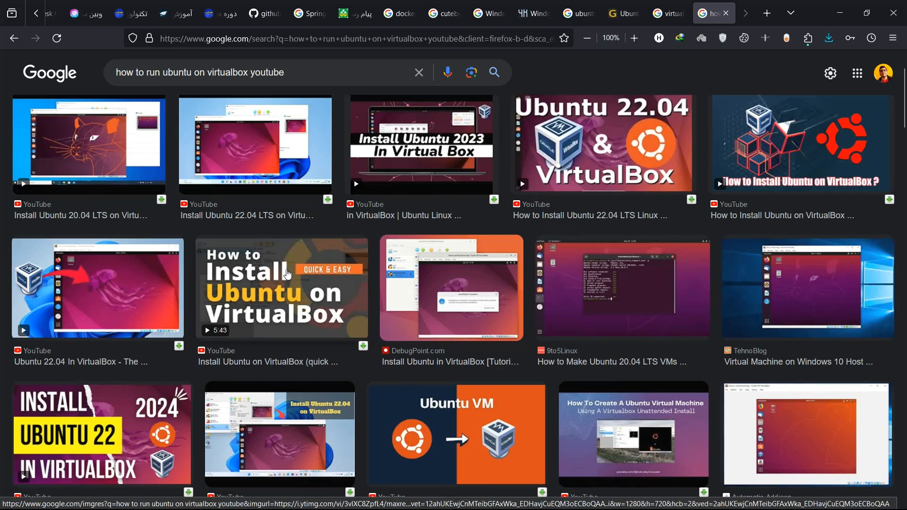
scroll(287, 274, down, 10)
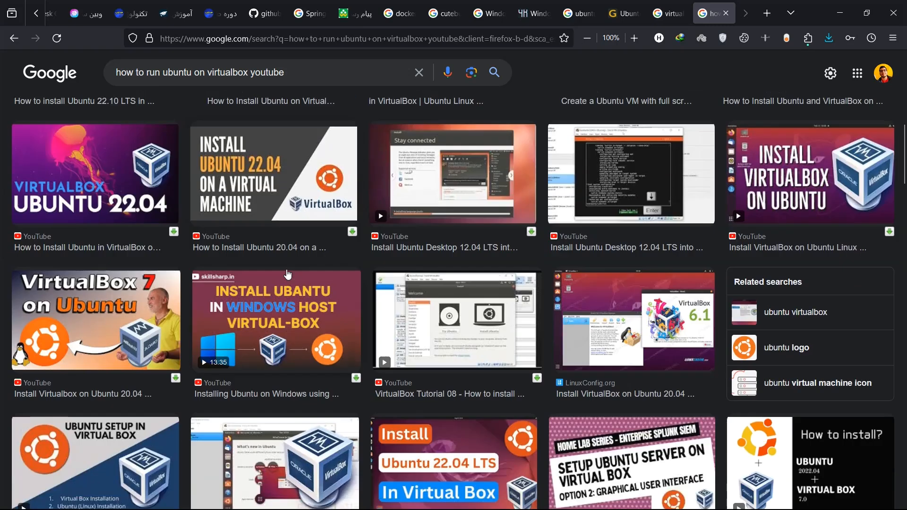
scroll(287, 273, down, 8)
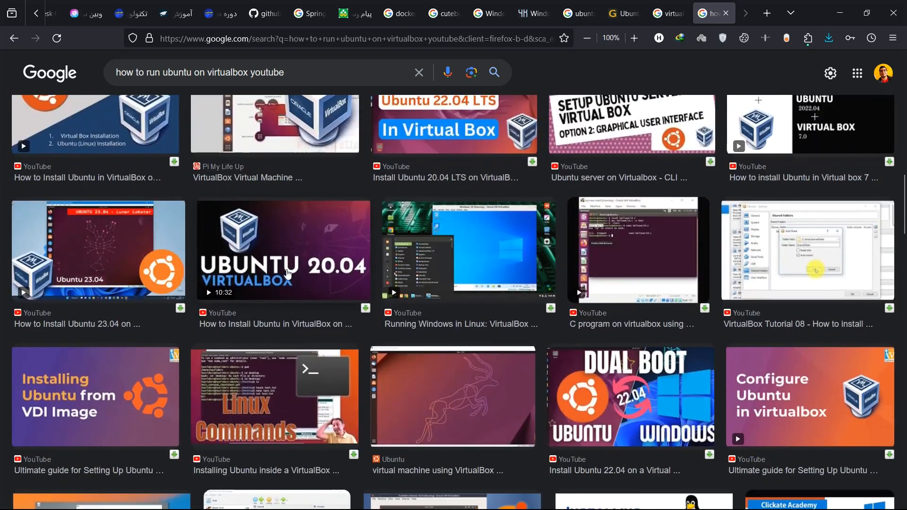
scroll(287, 273, down, 4)
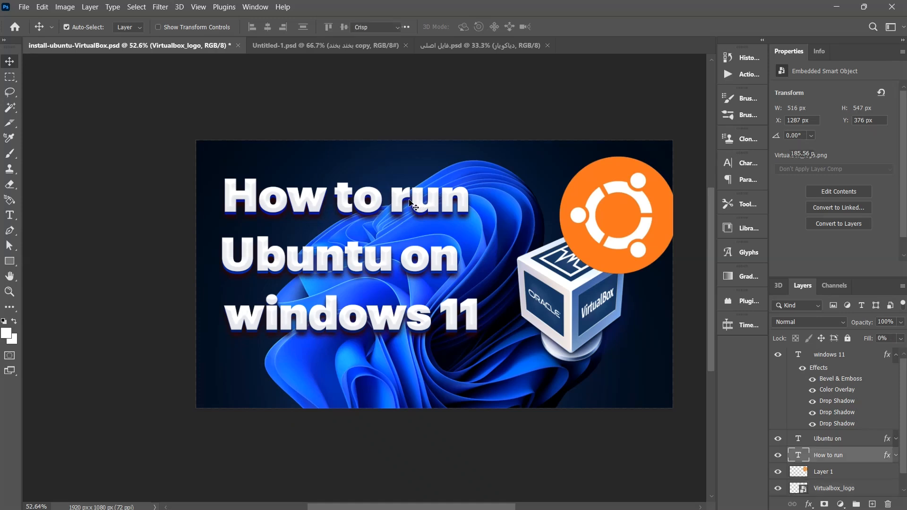
double_click(414, 206)
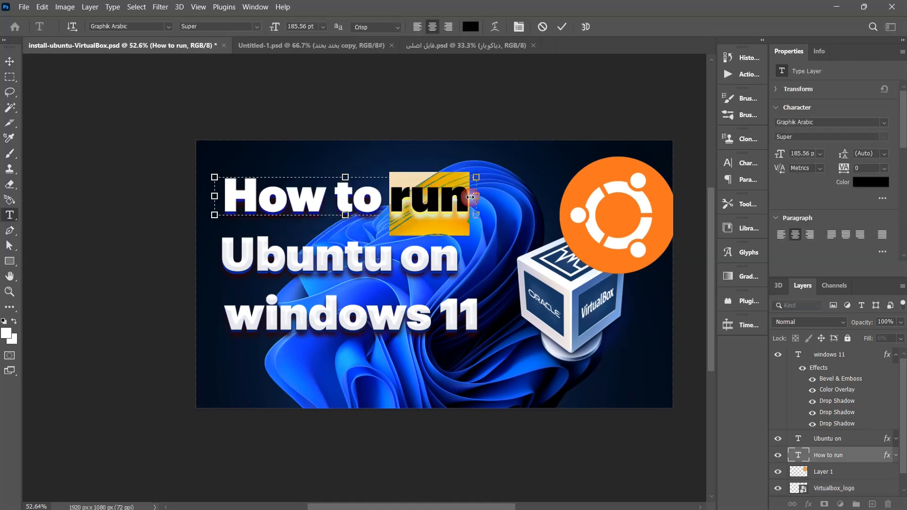
key(ctrl+z)
key(Escape)
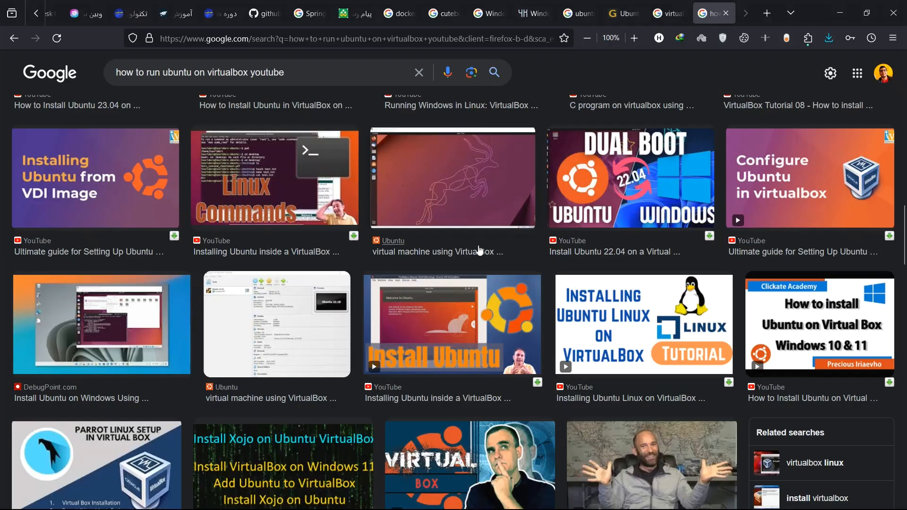
- Switch back to Photoshop, add the text "2024" below the VirtualBox logo and colour it orange
scroll(480, 250, down, 3)
scroll(479, 250, down, 3)
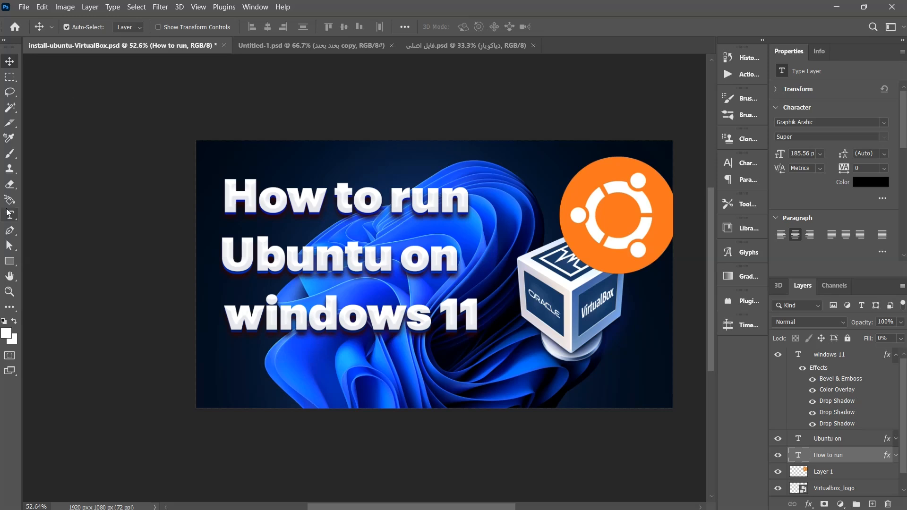
click(9, 213)
click(551, 386)
text(2024)
click(856, 184)
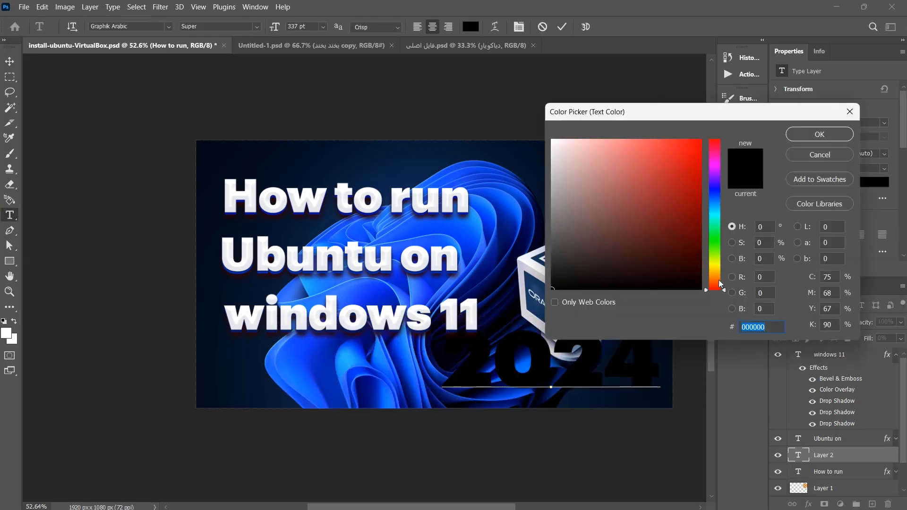
drag(720, 284, 720, 279)
click(701, 141)
click(806, 140)
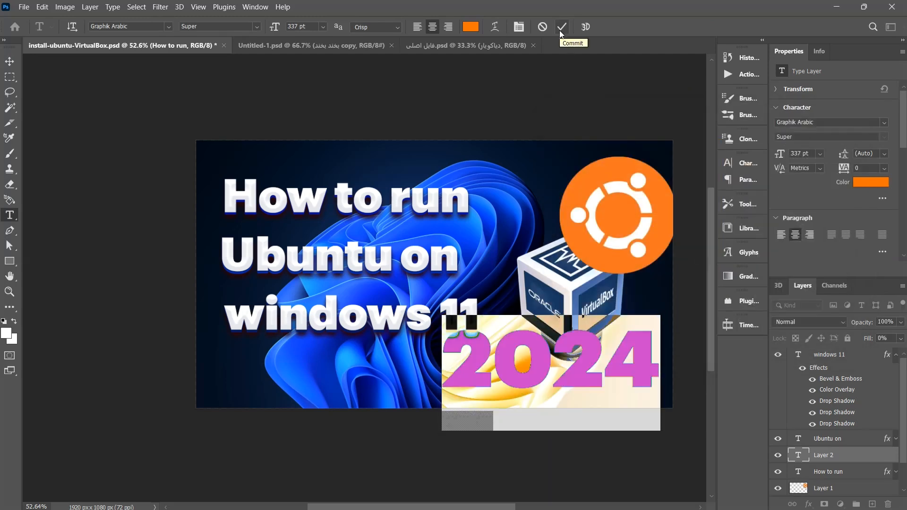
- Scale the "2024" text to about 50% and move it below the "windows 11" line near the title's left edge
click(618, 210)
drag(594, 373, 584, 396)
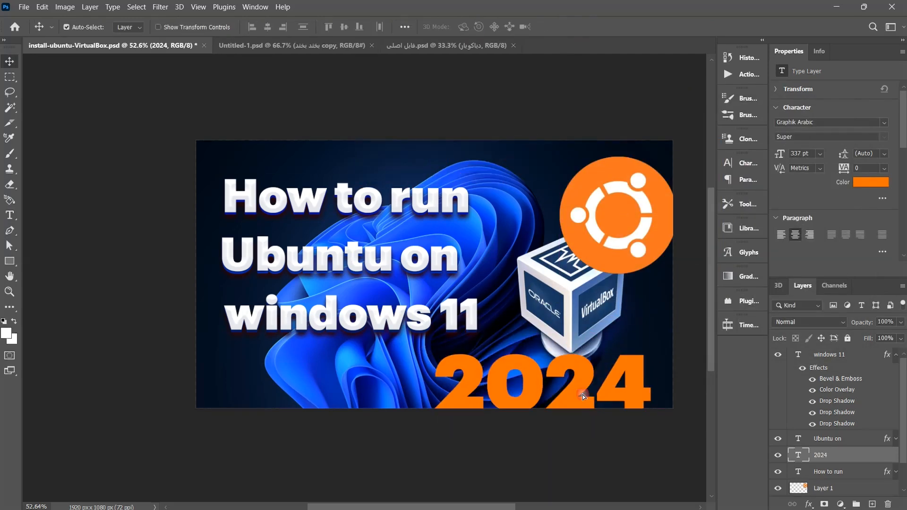
drag(651, 338, 597, 367)
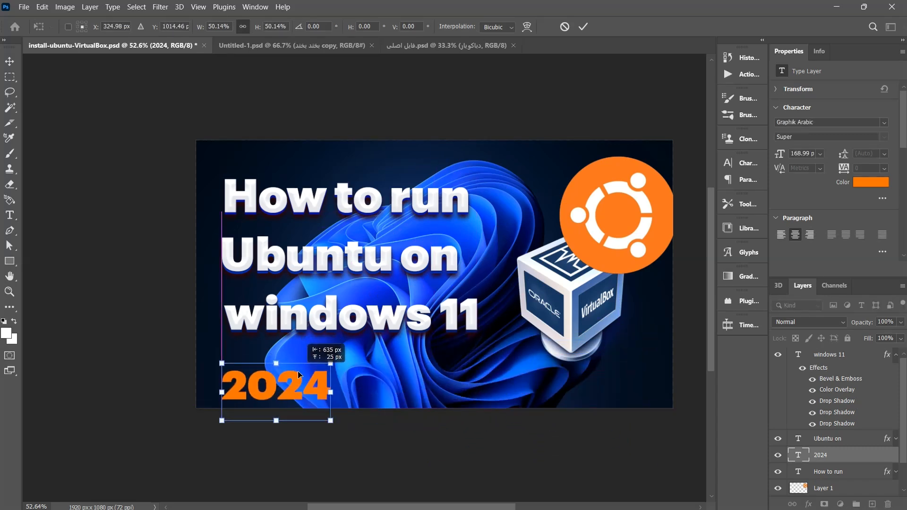
drag(298, 374, 302, 381)
key(alt+Tab)
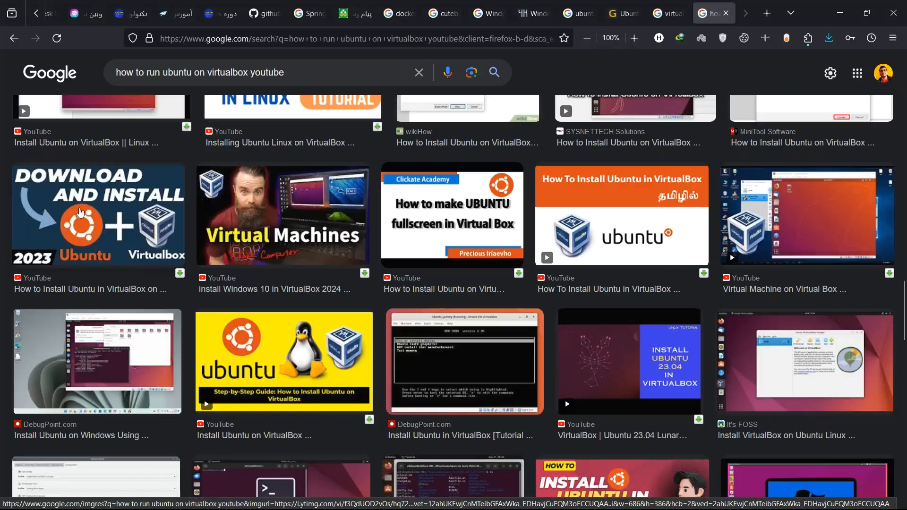
key(alt+Tab)
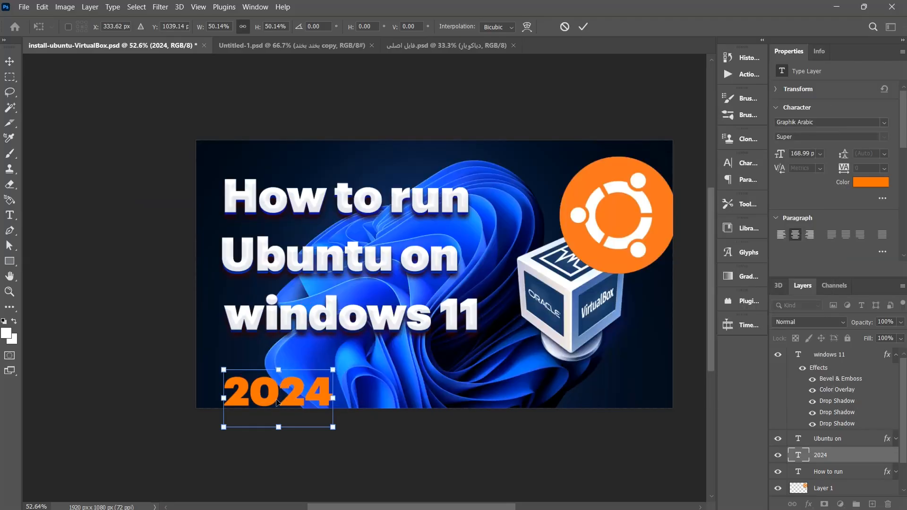